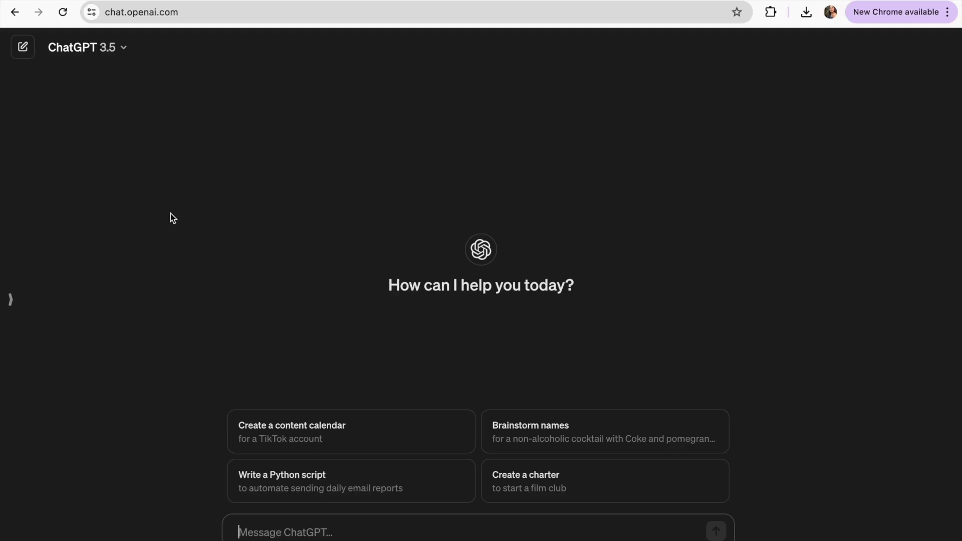
Step: Ask ChatGPT for 50 inspirational entrepreneur quotes and select the returned list
text(create 50 inspirational quotes for entrepreneurs said by successful people)
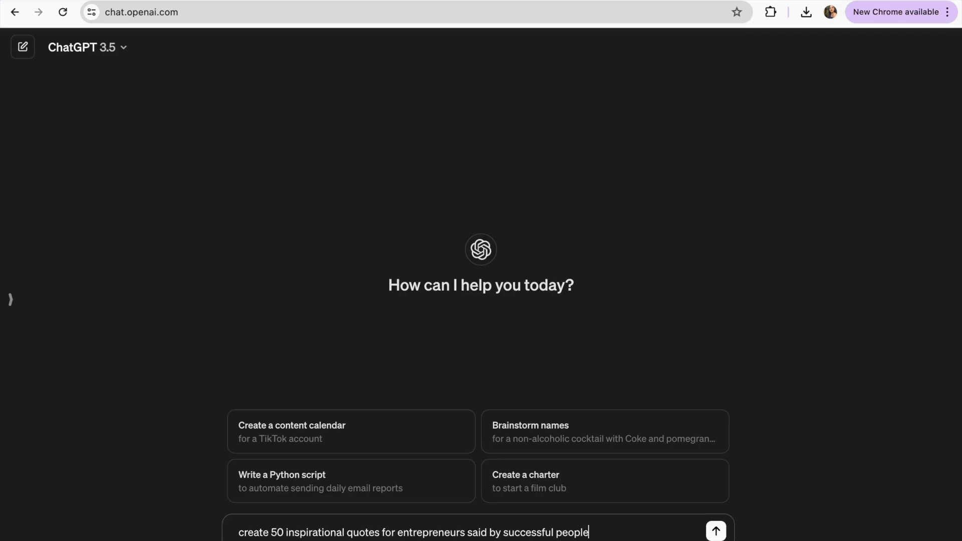
key(Return)
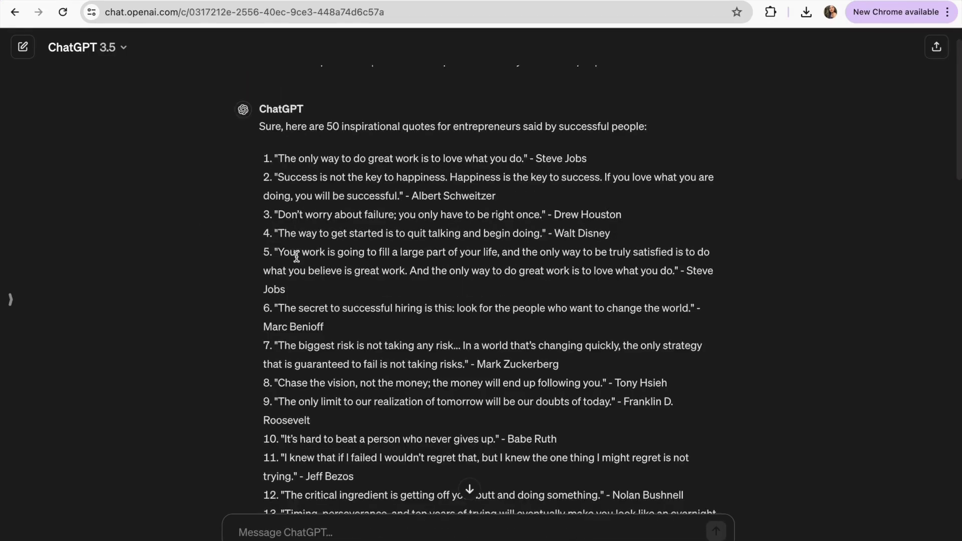
scroll(294, 258, down, 3)
scroll(296, 256, down, 5)
scroll(294, 251, up, 10)
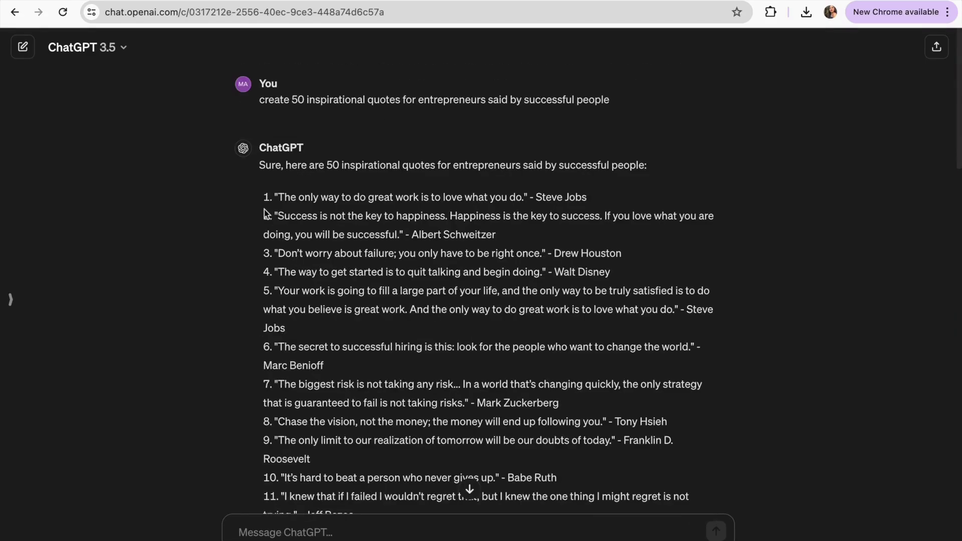
drag(263, 198, 355, 510)
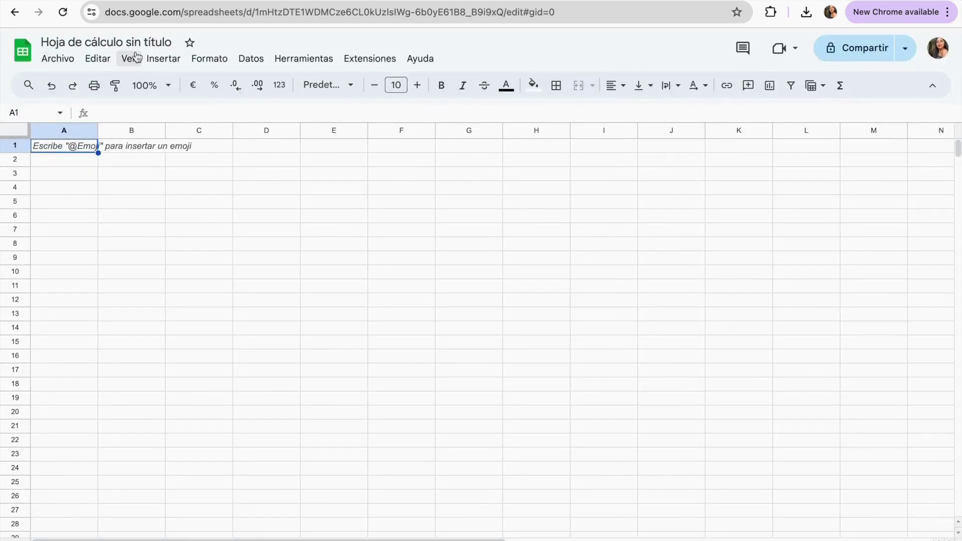
Step: Paste the quotes into column A of the sheet as values only
click(98, 59)
click(99, 60)
click(100, 60)
mouse_move(132, 202)
click(346, 214)
click(124, 286)
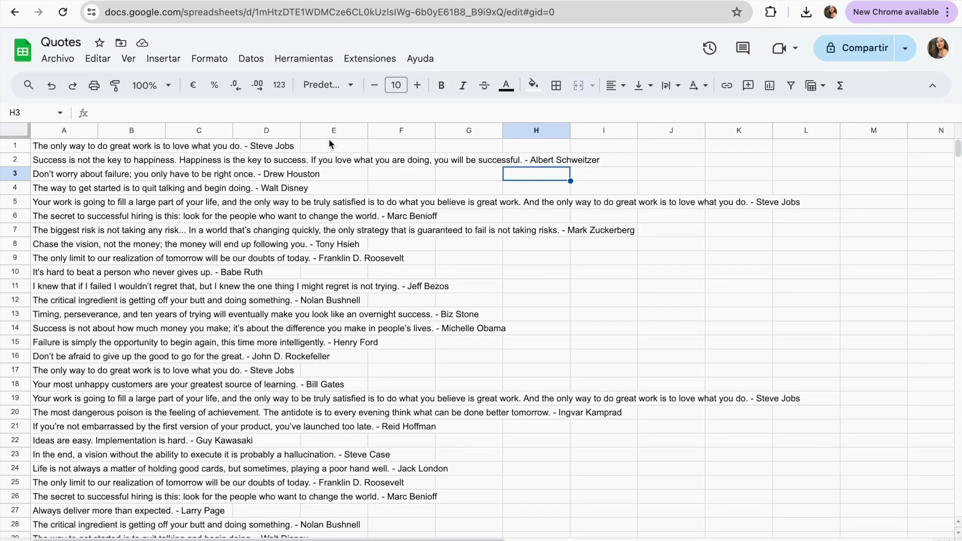
Step: Download the Quotes sheet as a CSV file
click(58, 59)
mouse_move(141, 231)
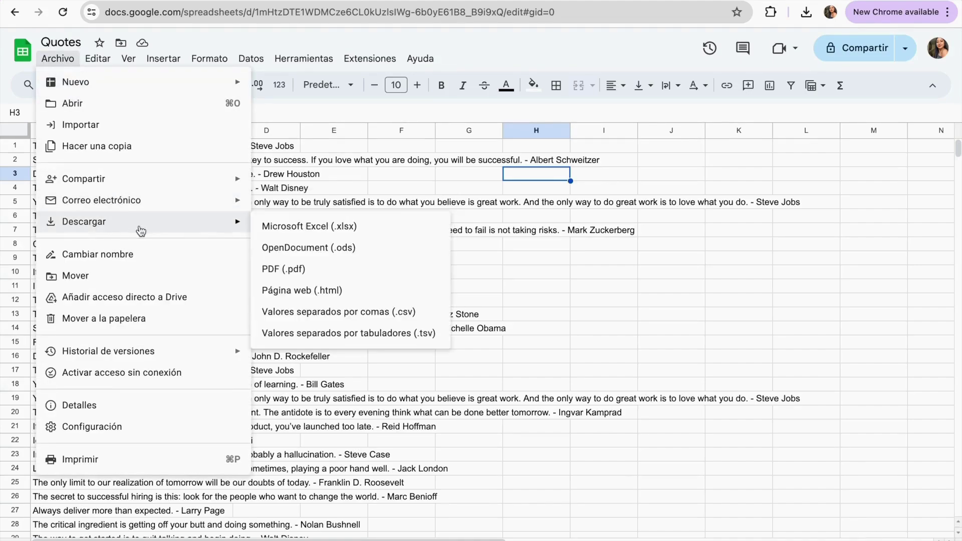
click(348, 312)
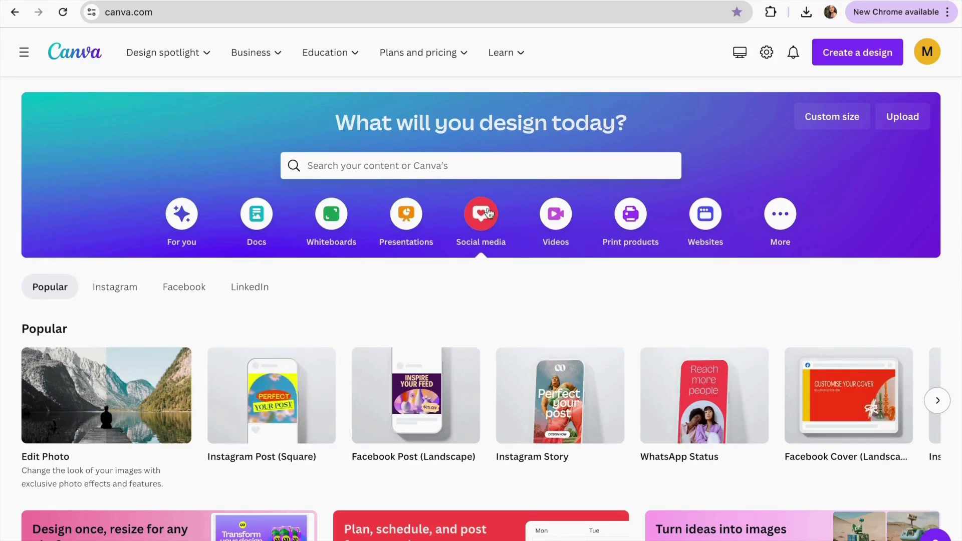
Step: Apply the pastel pink gradient inspirational quote template from the Quote templates to the square post
mouse_move(244, 415)
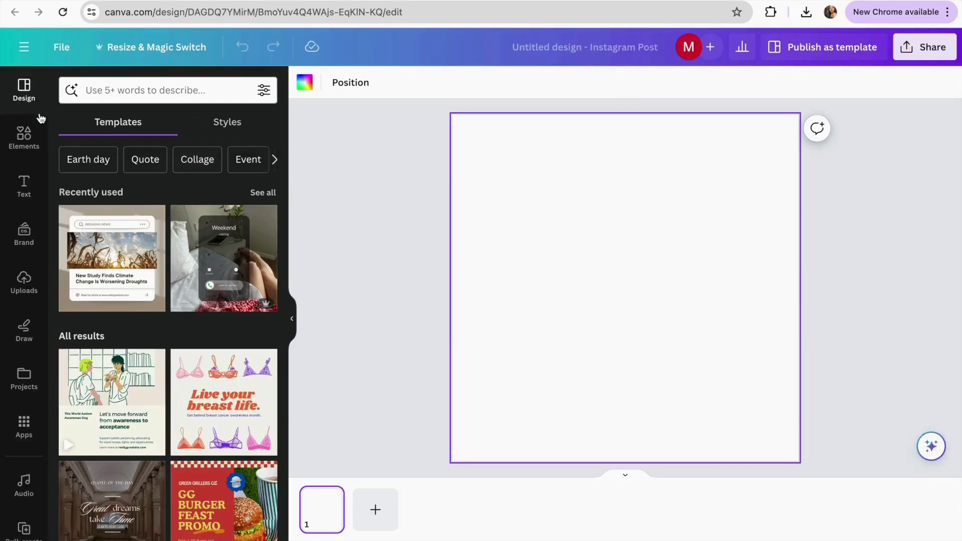
click(145, 162)
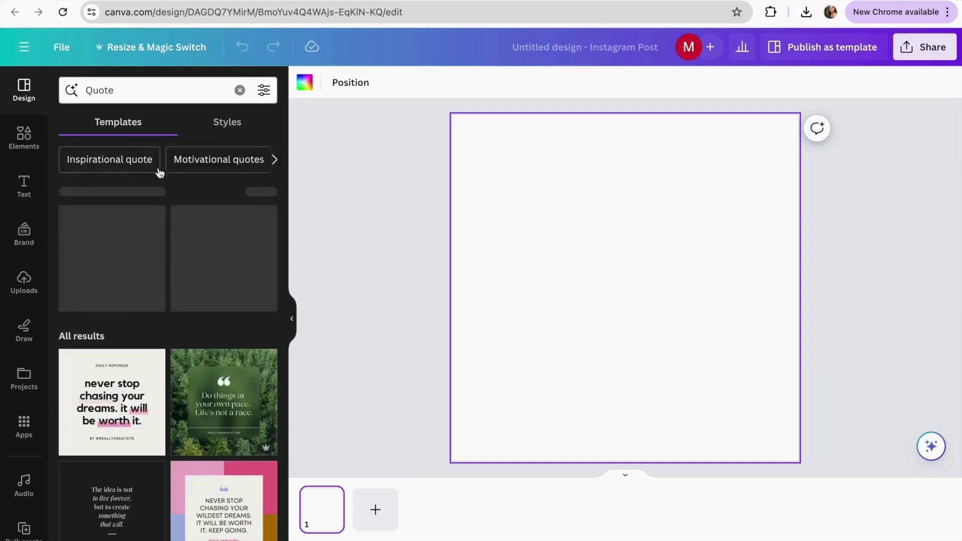
scroll(177, 248, down, 1)
scroll(177, 247, up, 1)
scroll(177, 248, down, 3)
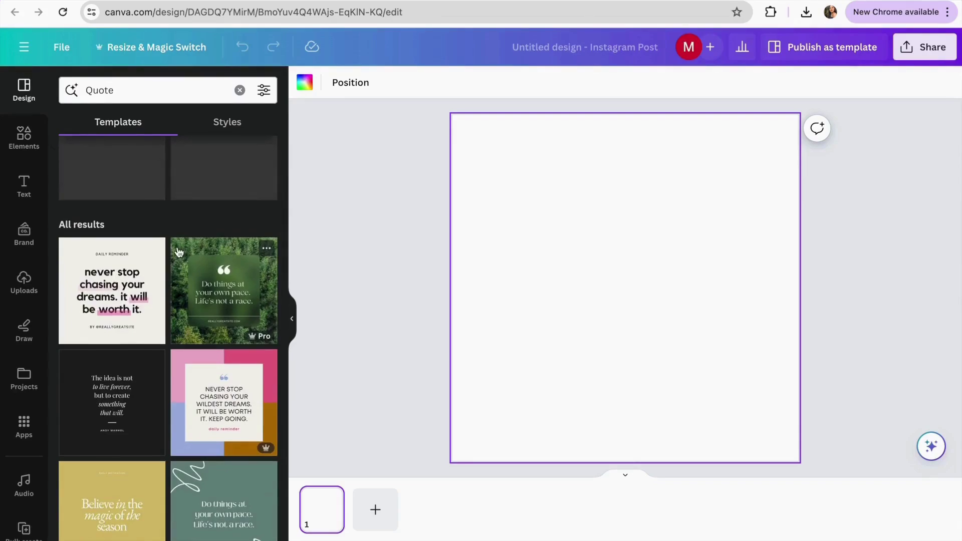
scroll(204, 309, down, 4)
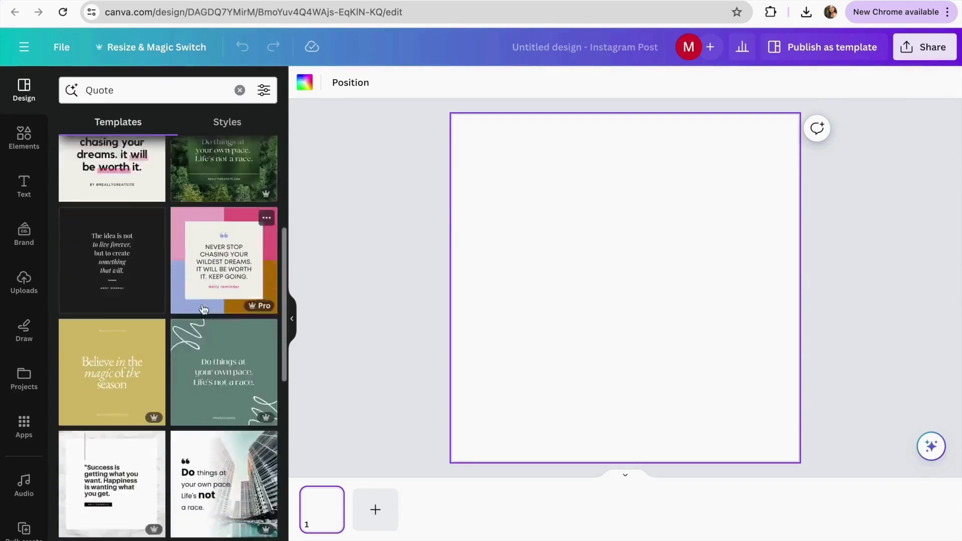
click(203, 309)
click(607, 240)
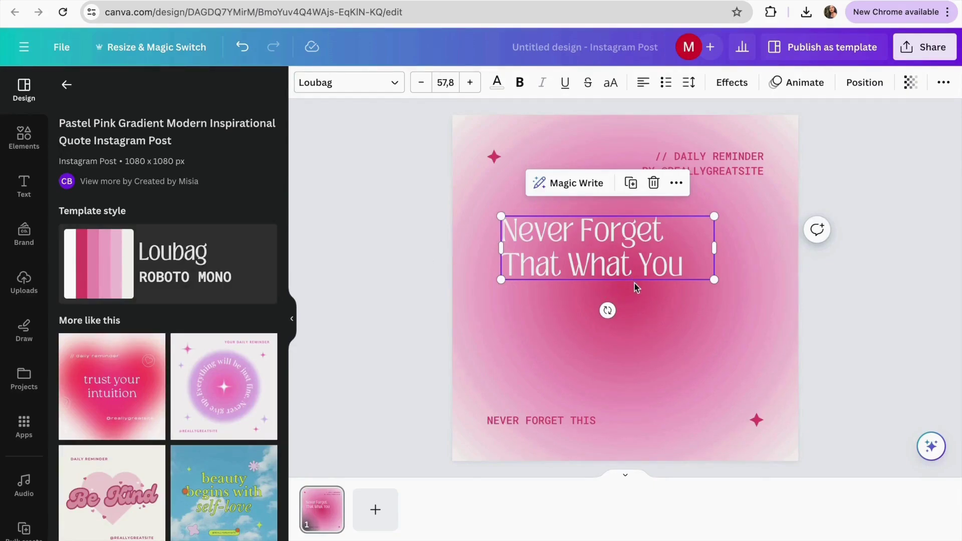
Step: Replace the DAILY REMINDER credit line with the creator's social handle
key(ctrl+z)
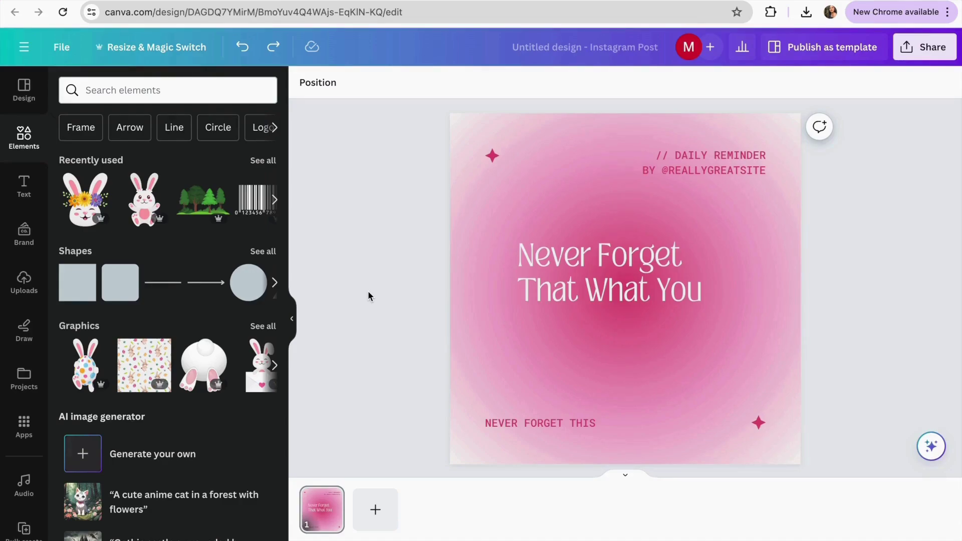
key(ctrl+shift+z)
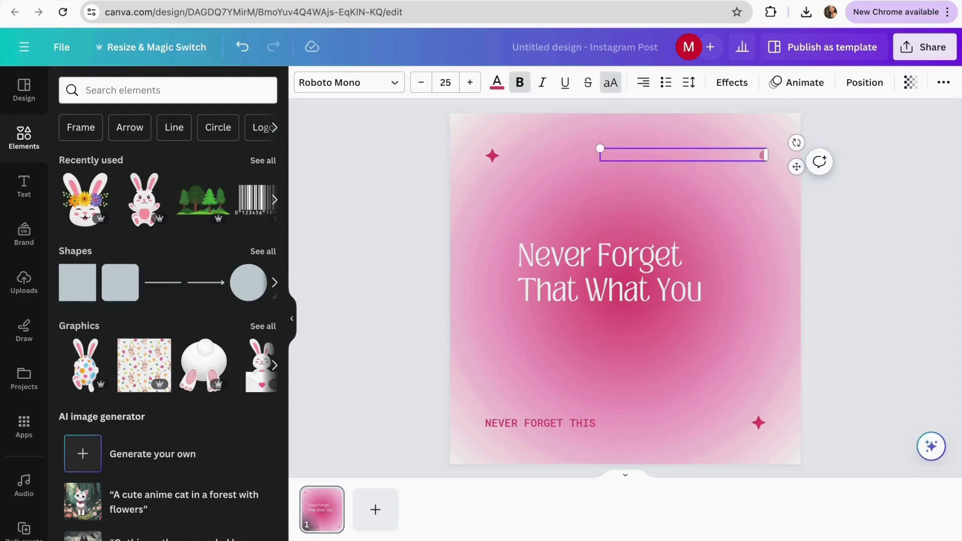
text(@MARIANA)
text(_MC)
text(R)
click(777, 295)
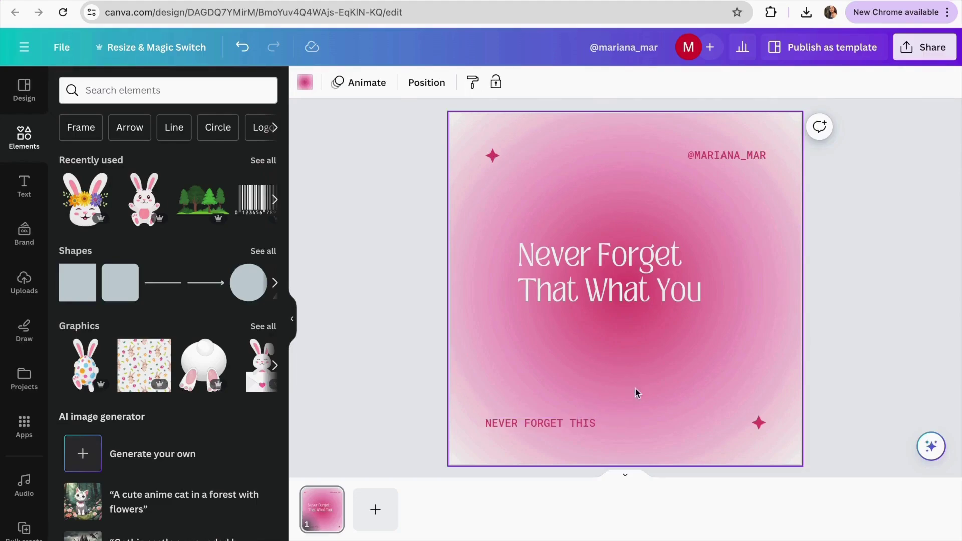
Step: Shrink the title text and move it up and to the left
click(642, 282)
drag(734, 306, 684, 295)
click(736, 300)
drag(617, 261, 596, 240)
drag(665, 272, 637, 264)
click(370, 269)
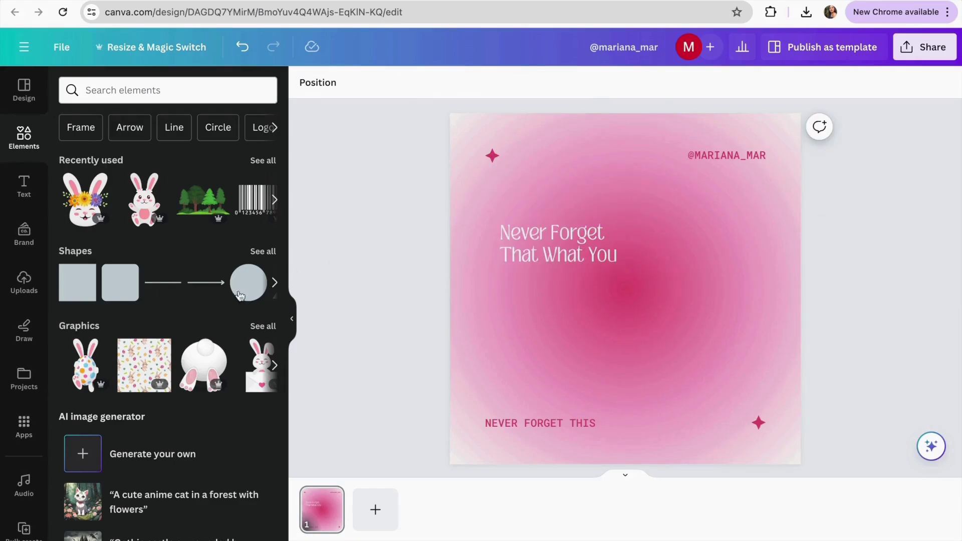
Step: Open the Bulk create app and upload the Quotes - Hoja 1 (1).csv data file
click(24, 430)
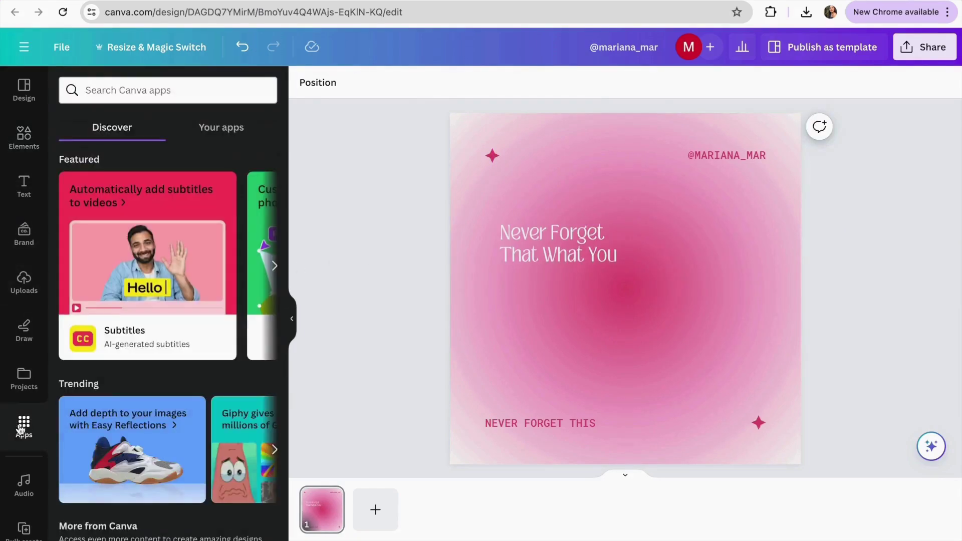
click(134, 92)
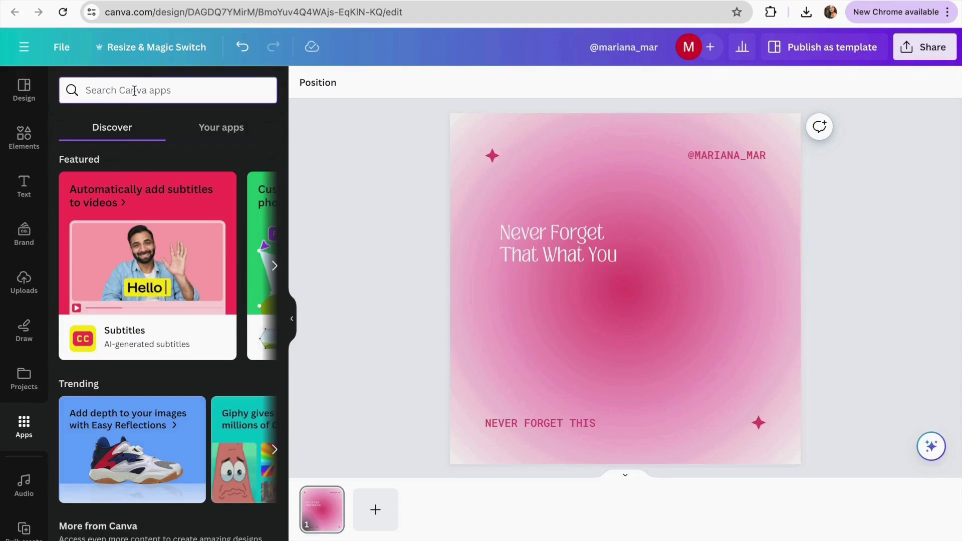
text(bulk c)
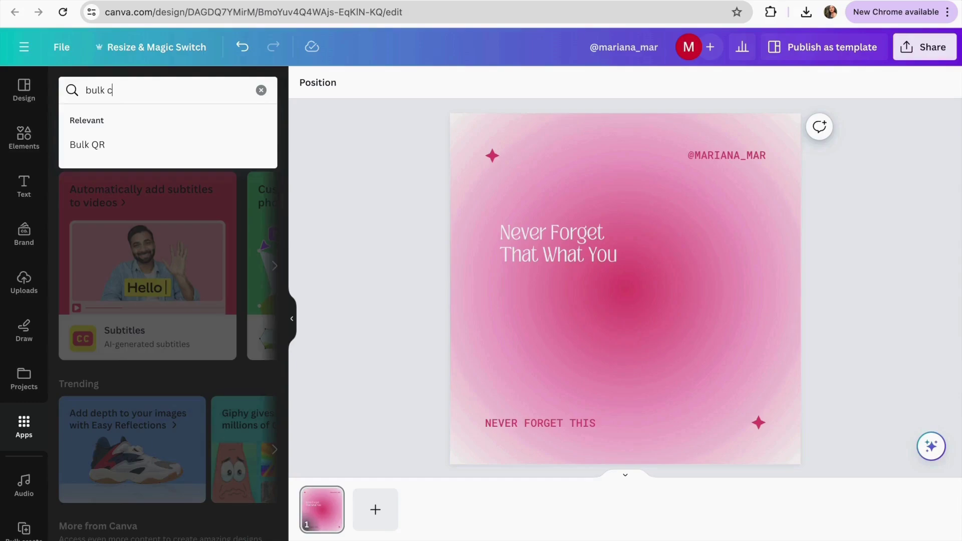
text(reate)
key(Return)
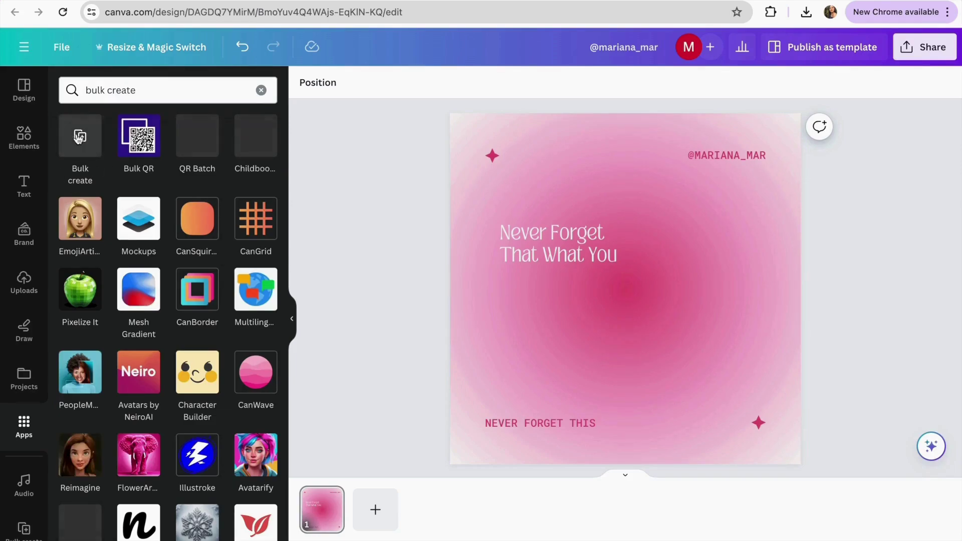
click(79, 138)
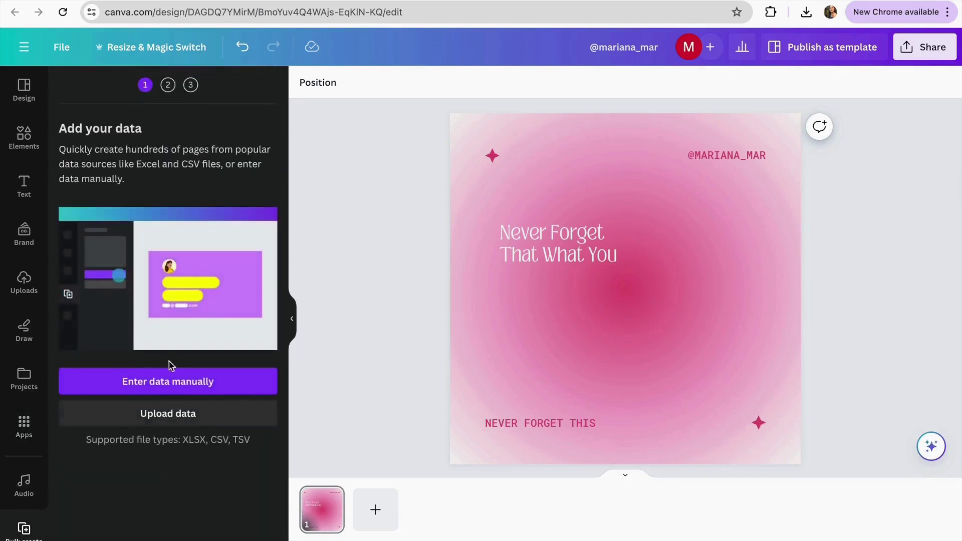
click(177, 415)
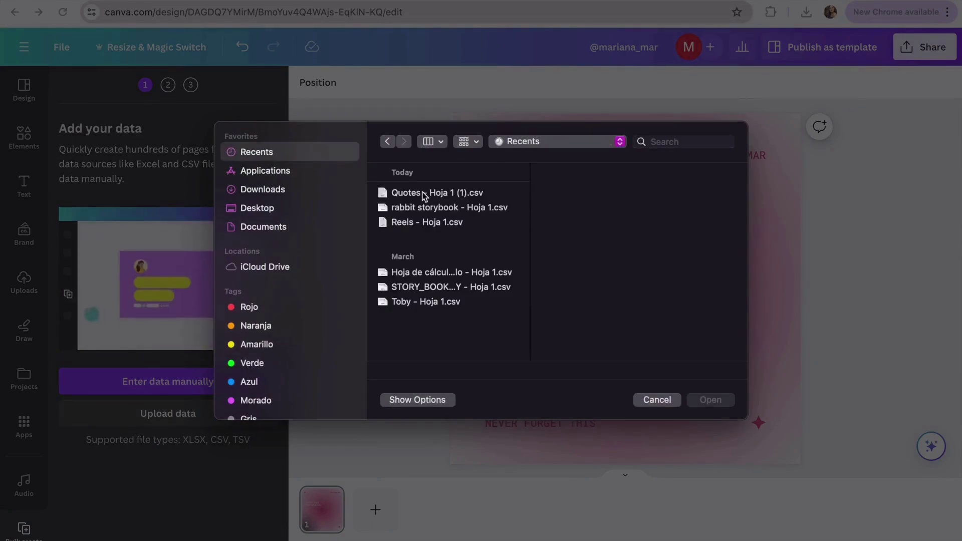
click(422, 193)
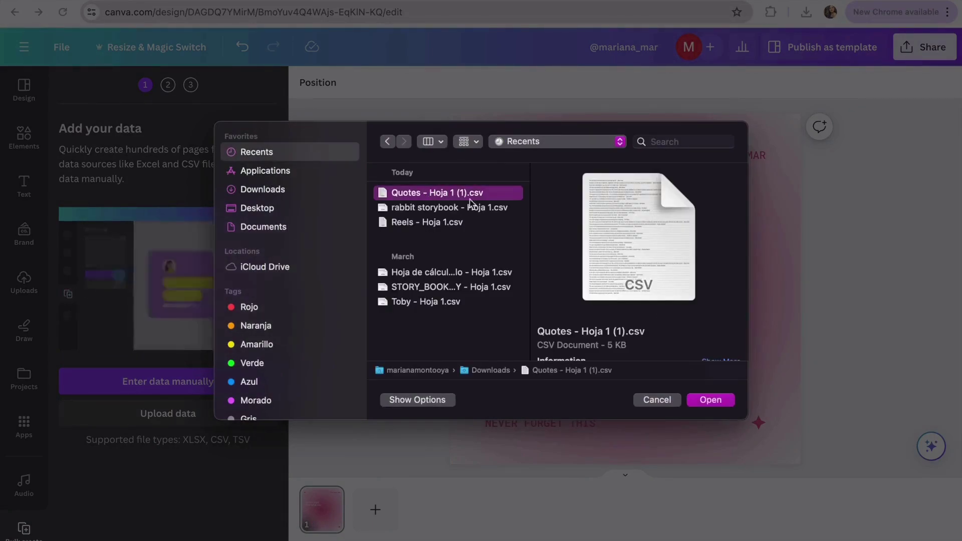
click(711, 401)
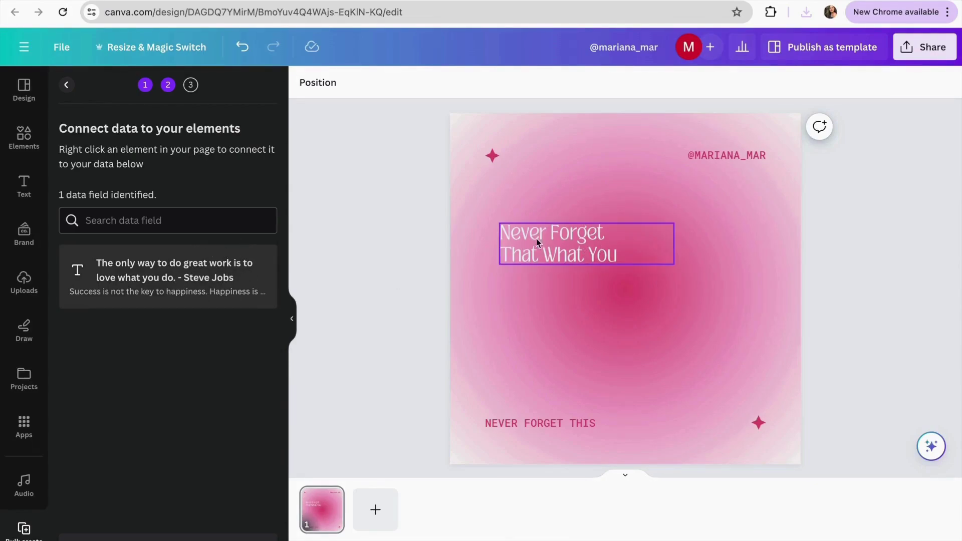
Step: Connect the quote text box to the CSV quote data field
click(582, 245)
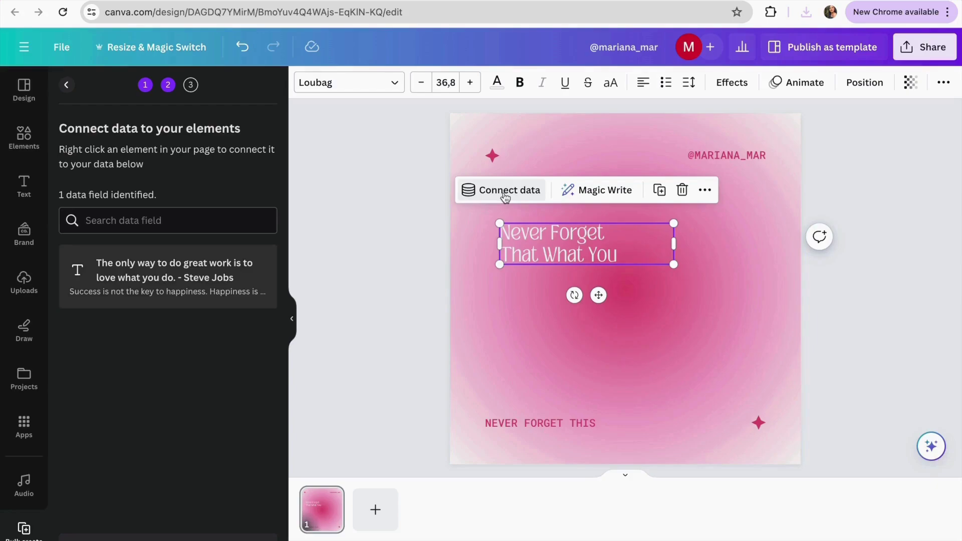
click(705, 191)
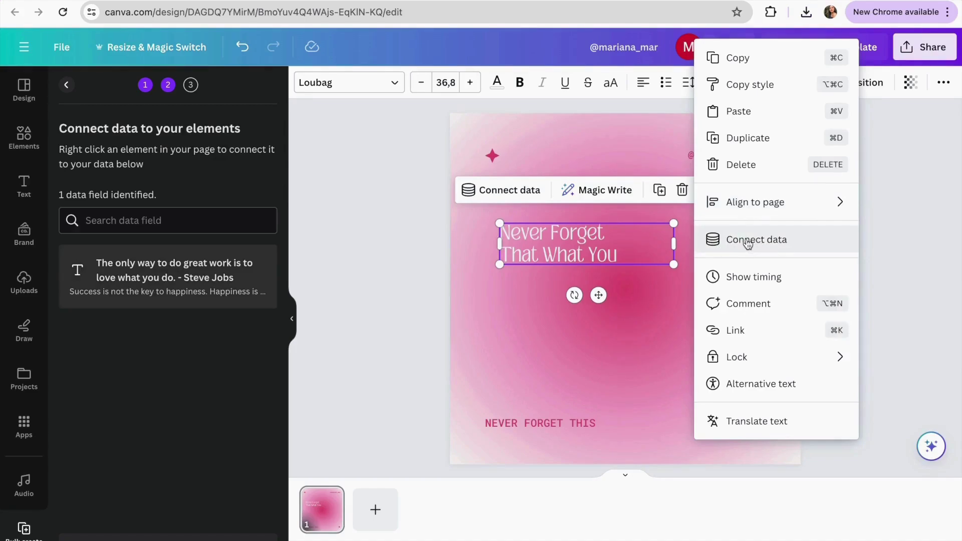
click(739, 239)
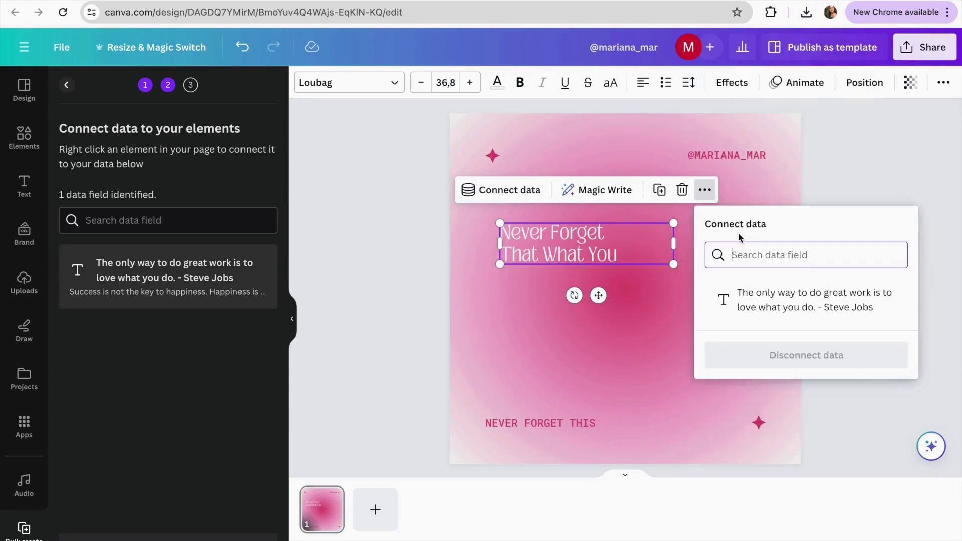
click(743, 304)
Step: Enlarge the quote text box and centre it on the pink post
drag(675, 311, 694, 319)
drag(579, 287, 608, 305)
drag(720, 343, 745, 348)
drag(682, 309, 682, 307)
drag(739, 344, 726, 338)
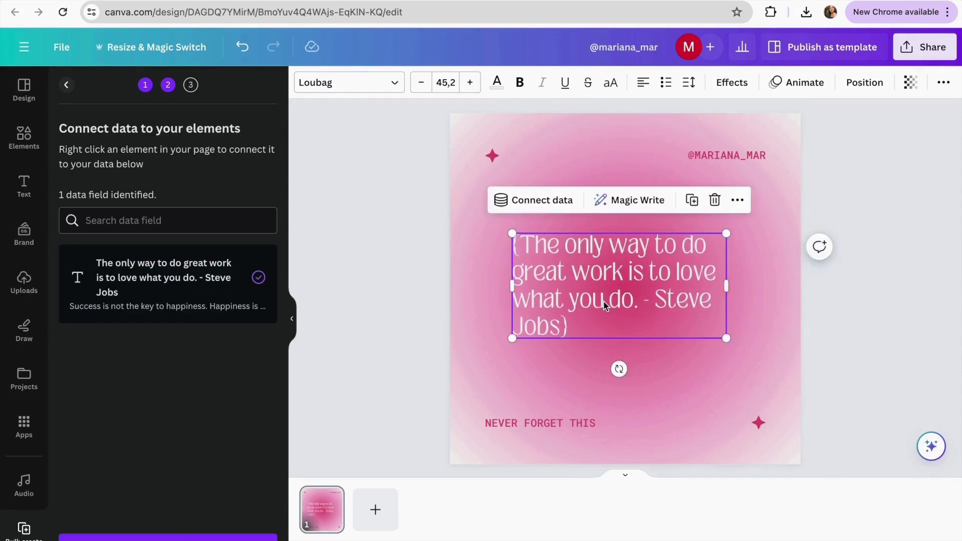
drag(607, 302, 614, 300)
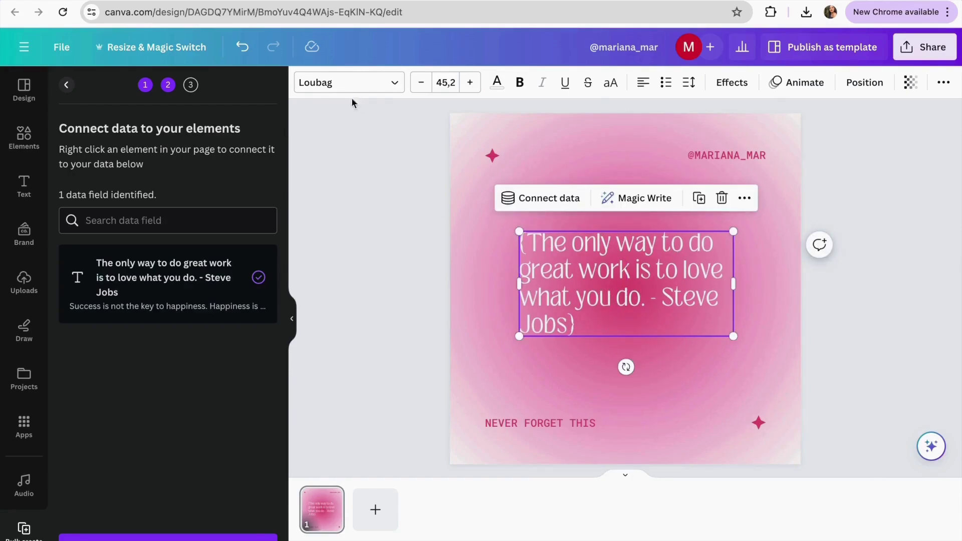
click(376, 88)
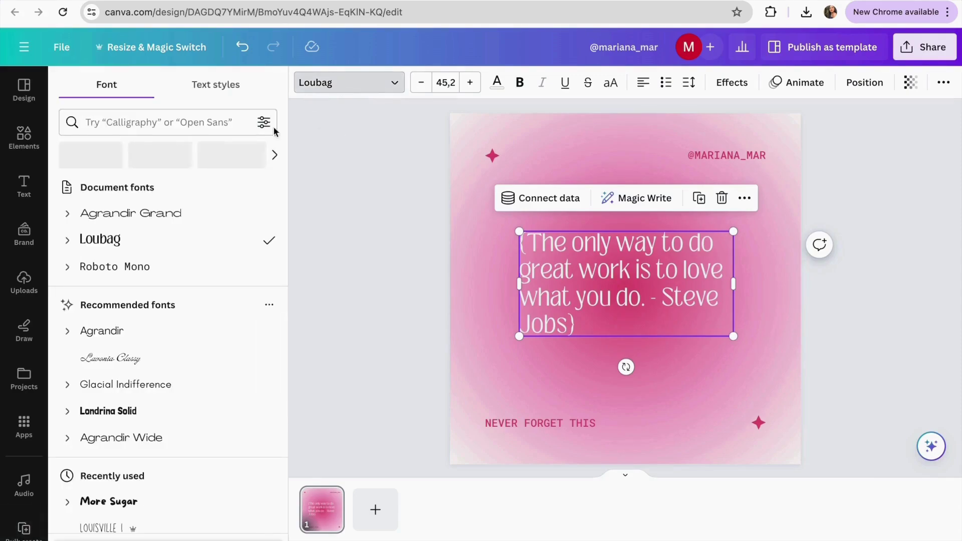
key(Escape)
key(Escape)
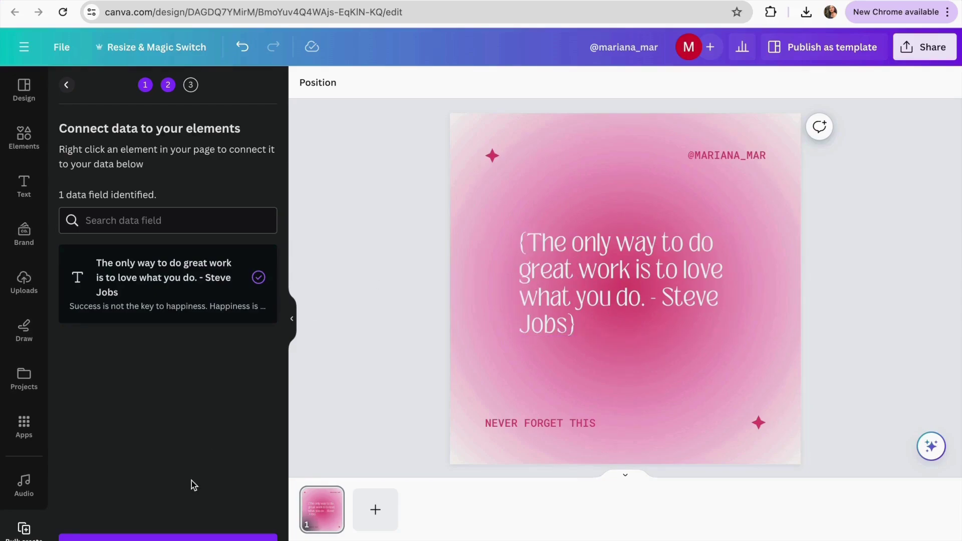
Step: Continue to Apply data with all quotes selected and generate the pages
click(209, 534)
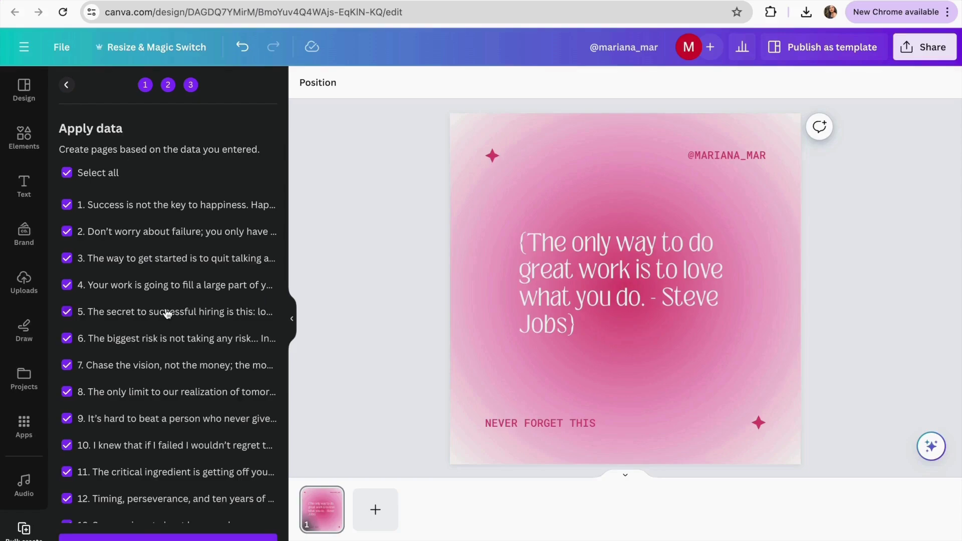
scroll(166, 315, down, 2)
scroll(166, 323, up, 2)
scroll(165, 323, down, 7)
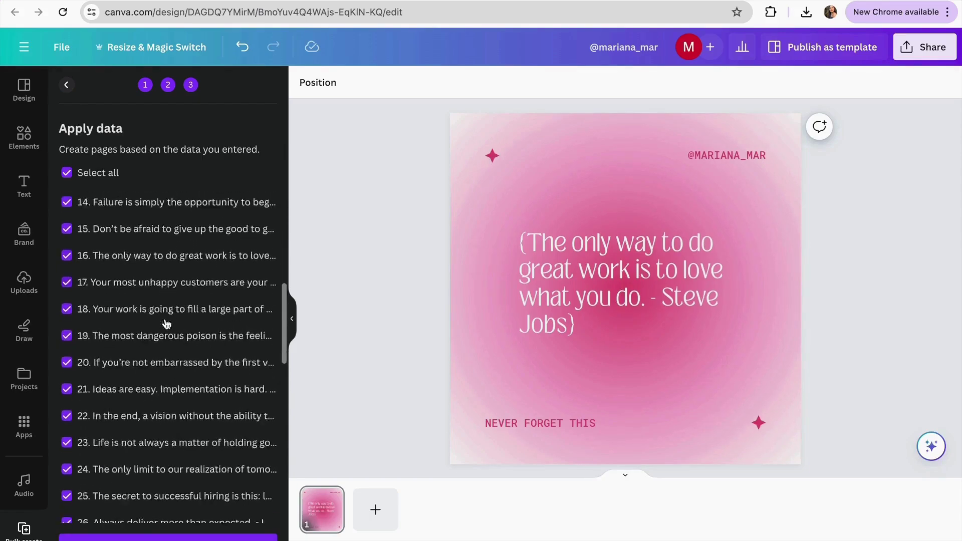
scroll(167, 323, up, 7)
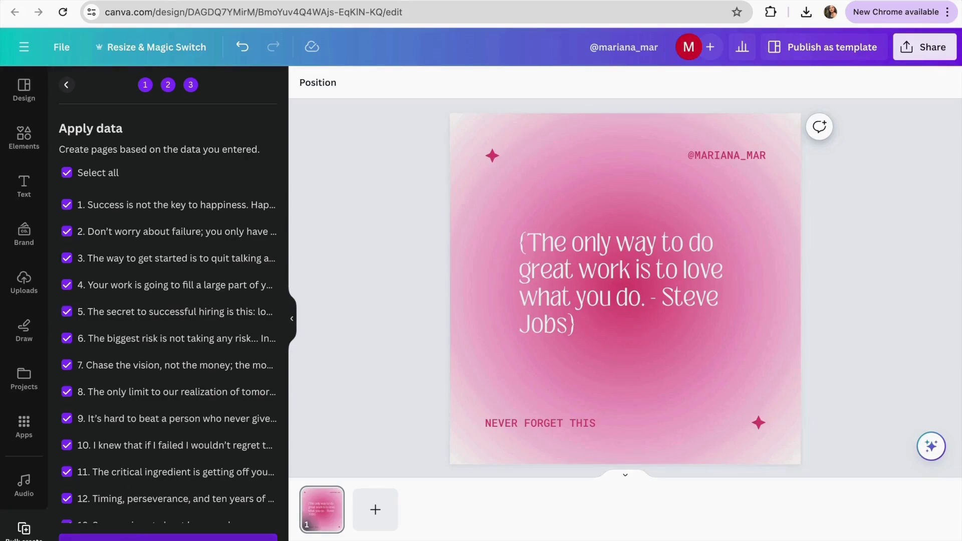
click(186, 537)
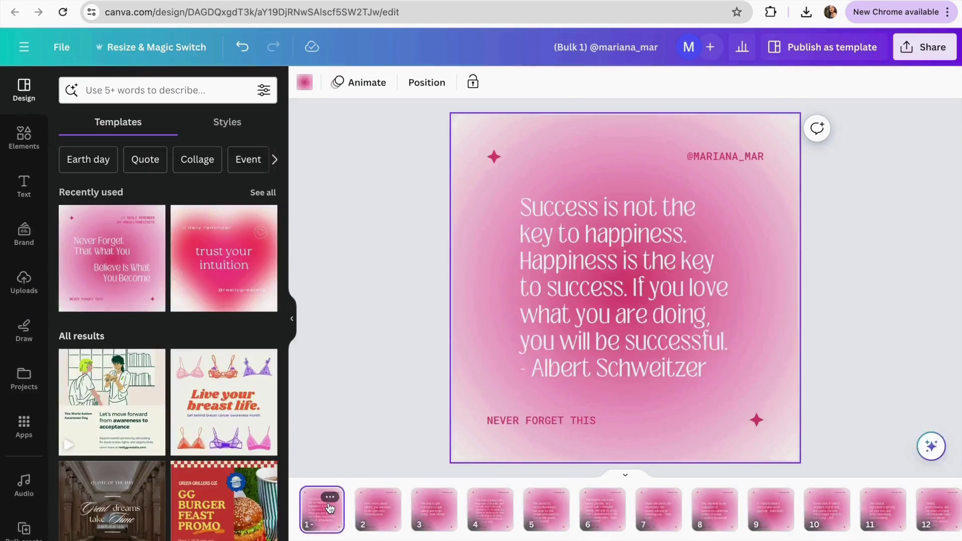
click(378, 510)
key(Right)
key(Right)
key(Right)
key(Right)
key(Right)
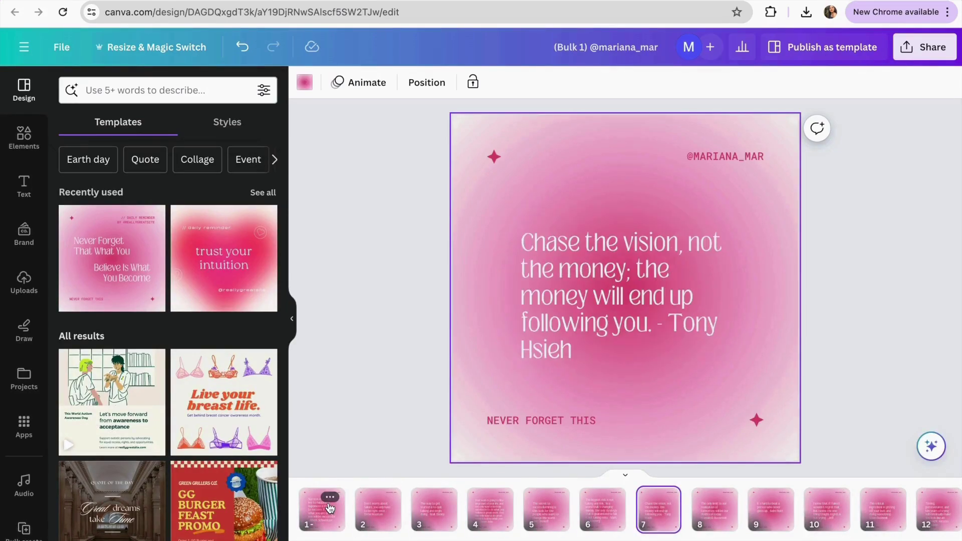
key(Right)
key(Right)
key(Left)
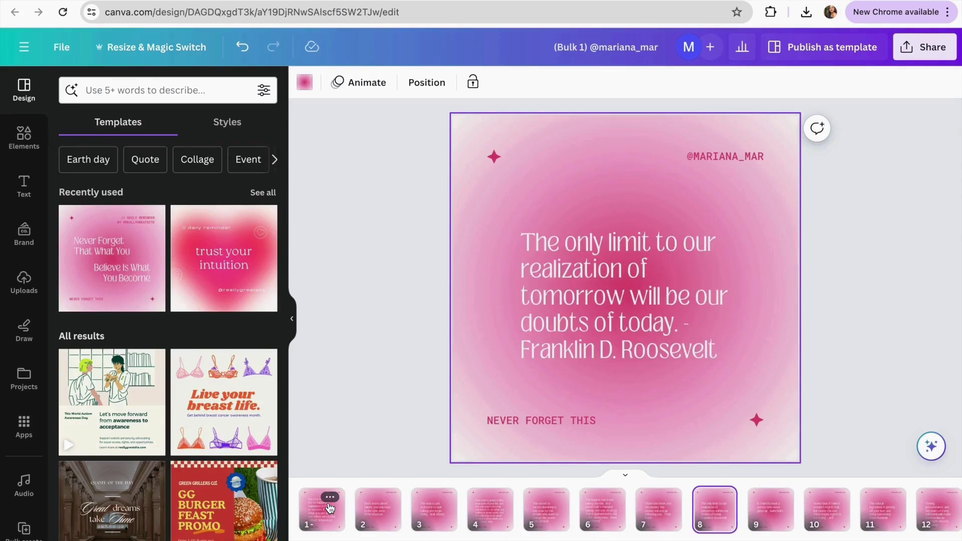
click(406, 333)
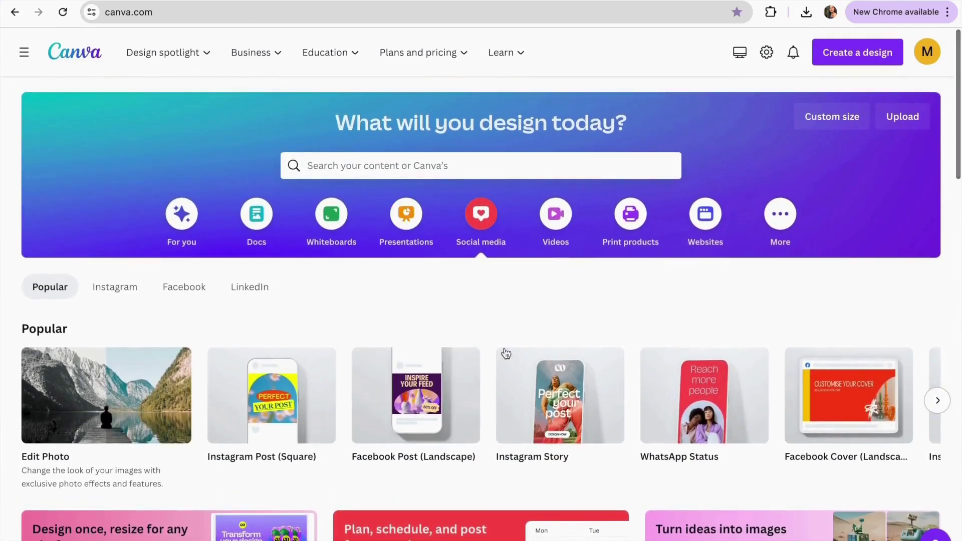
Step: Create a blank Instagram Reel design from the Popular design types
mouse_move(511, 364)
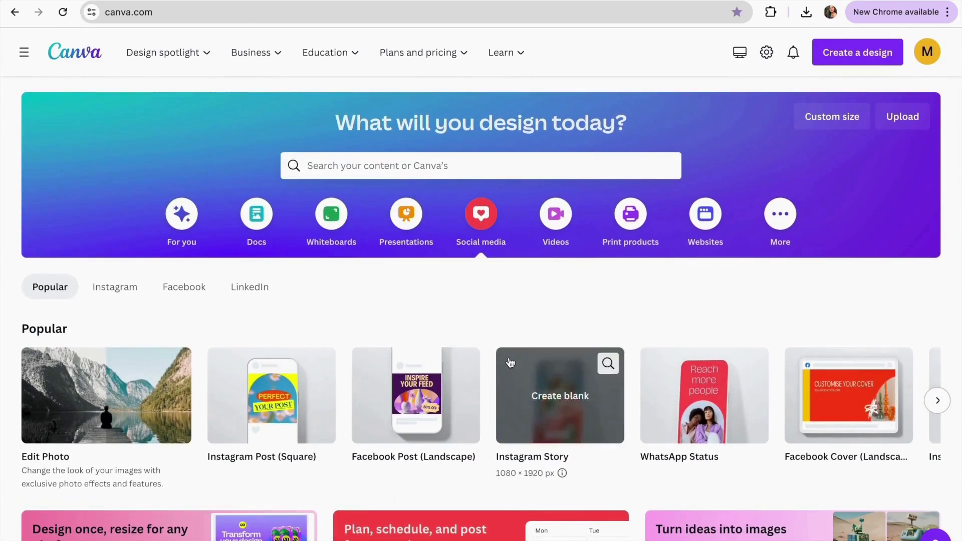
click(936, 399)
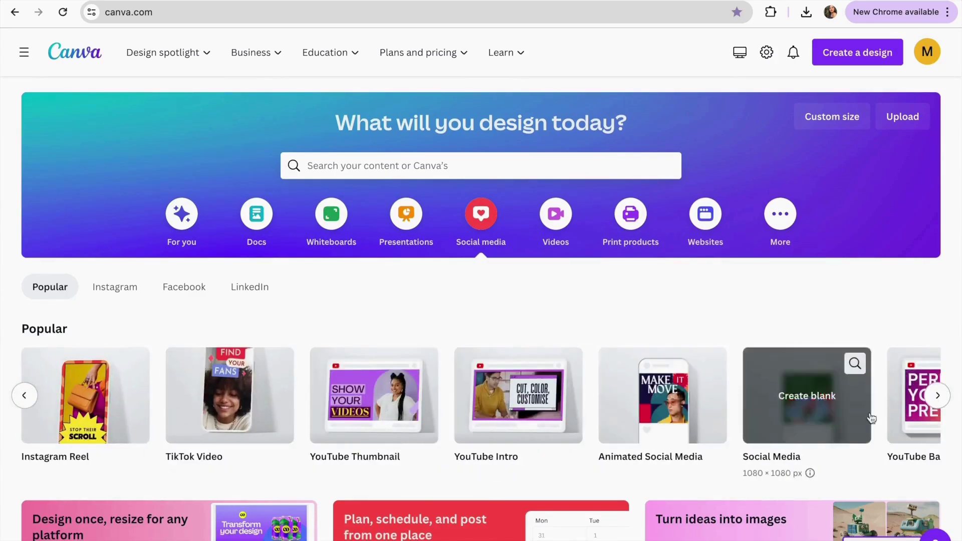
mouse_move(90, 410)
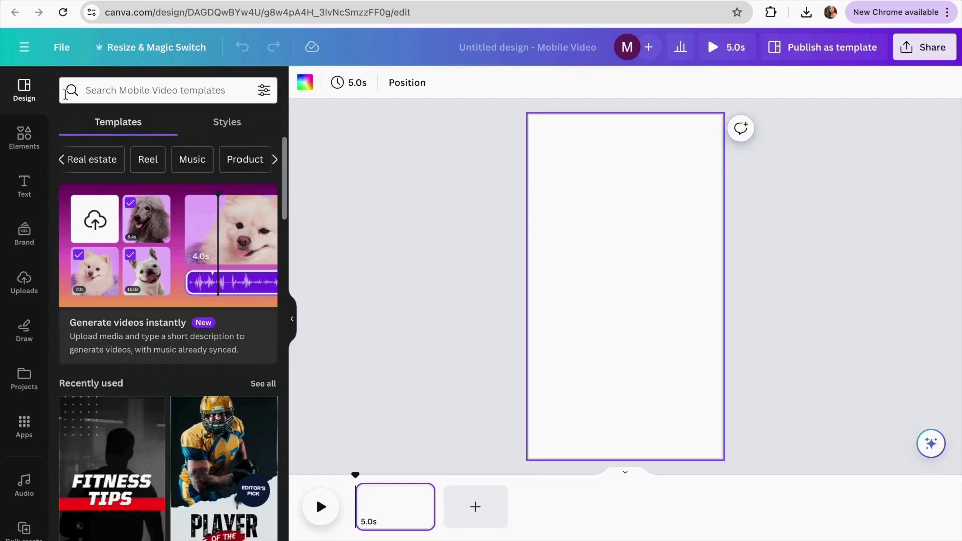
Step: Apply the pastel purple fashion Reel template and delete its top and bottom curved text
scroll(161, 300, down, 5)
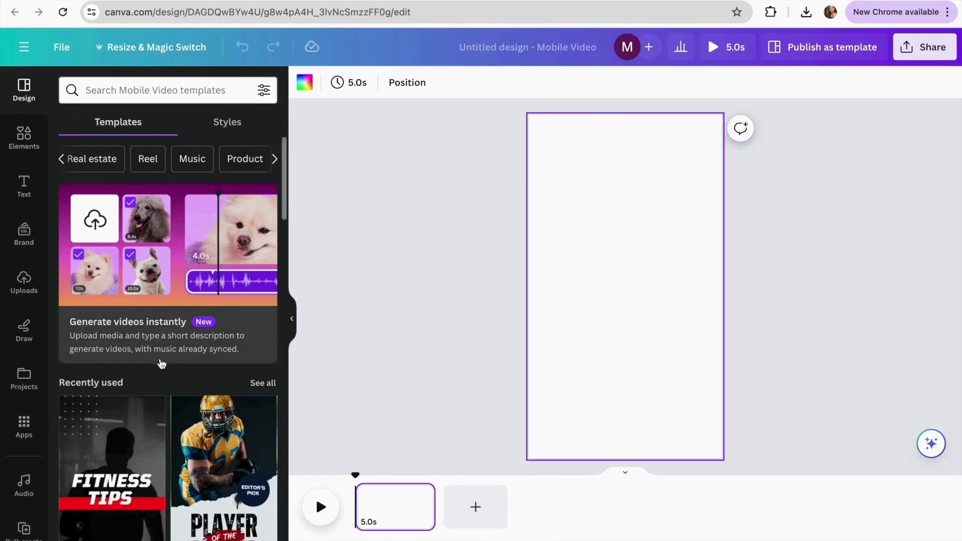
scroll(162, 362, down, 8)
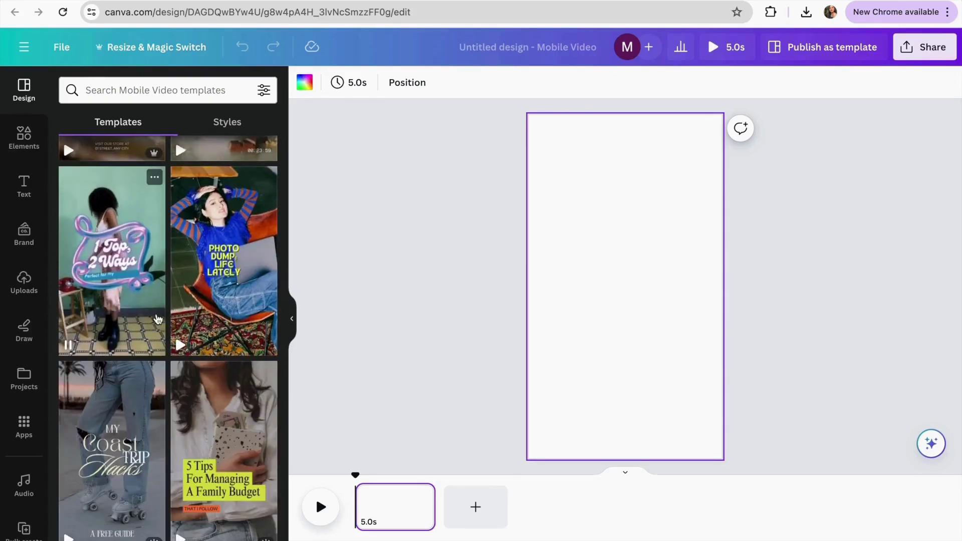
scroll(160, 340, down, 6)
click(157, 319)
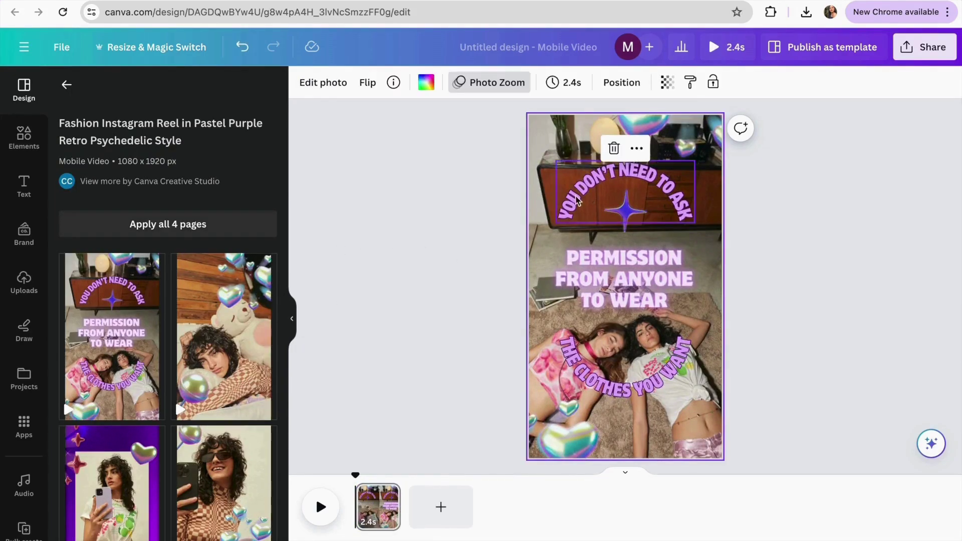
click(578, 202)
key(Delete)
click(576, 372)
key(Delete)
click(547, 203)
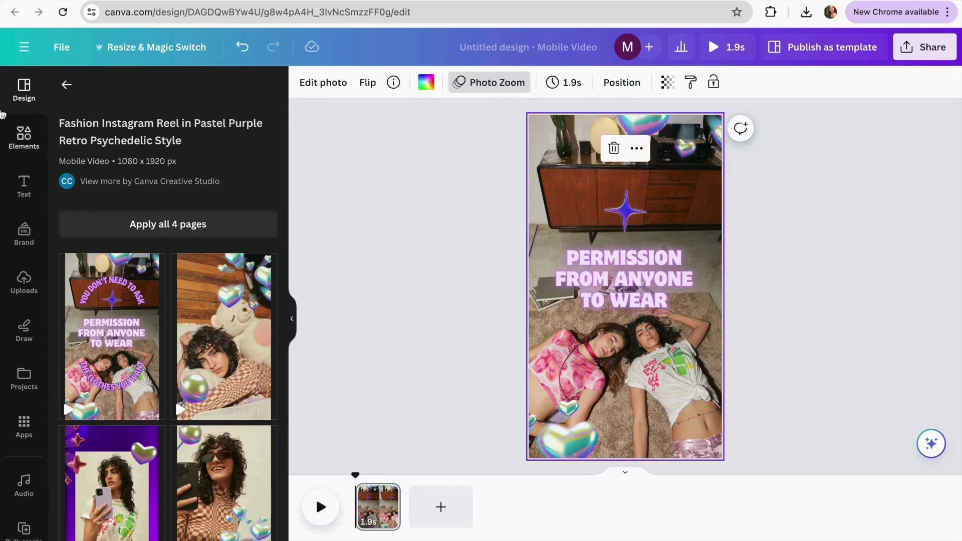
Step: Search 'heart gradient' elements and add an enlarged pink glowing heart behind the quote
click(25, 132)
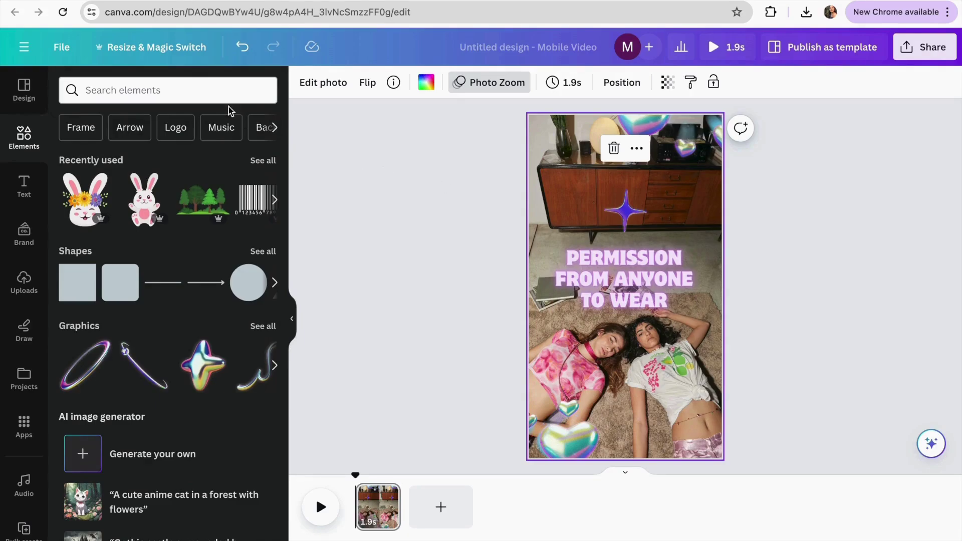
click(204, 84)
text(heart gradient)
key(Return)
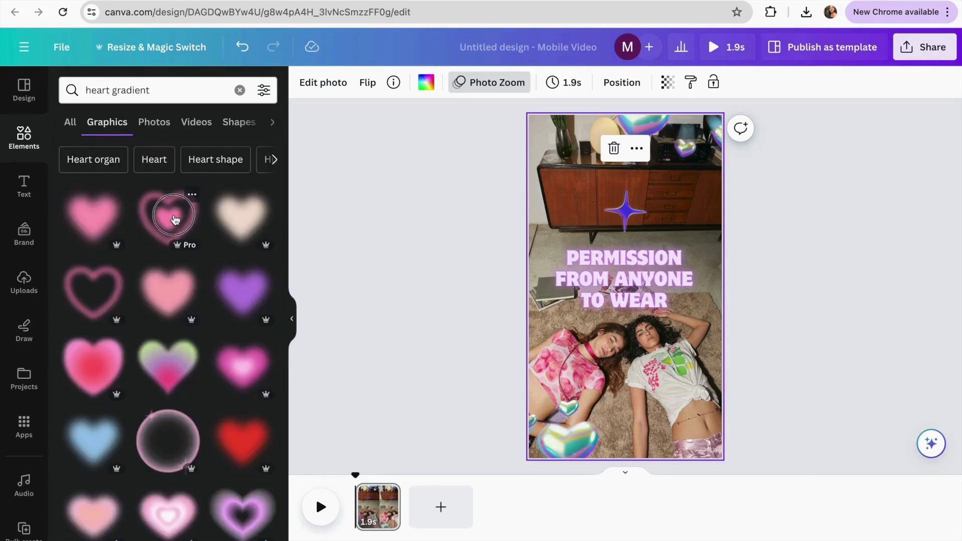
click(176, 220)
key(Delete)
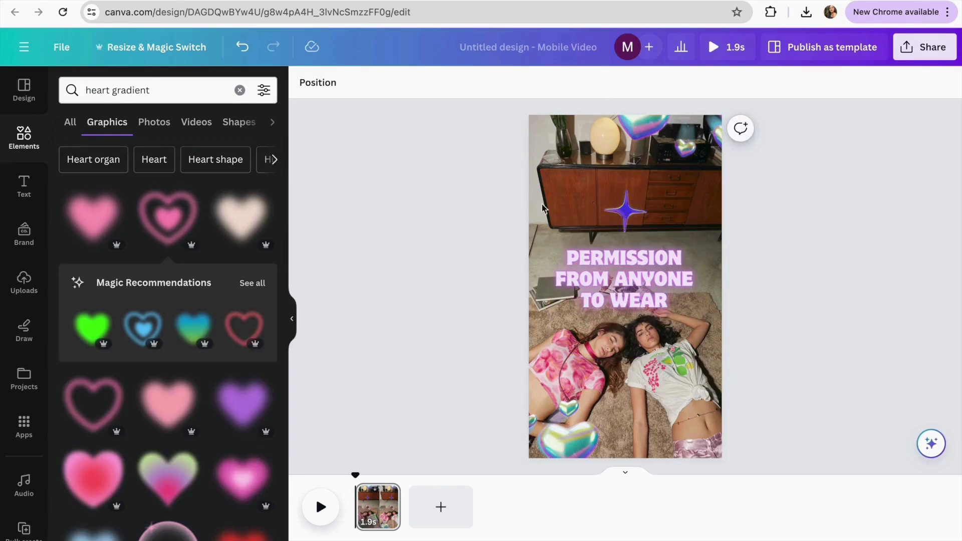
scroll(204, 346, down, 3)
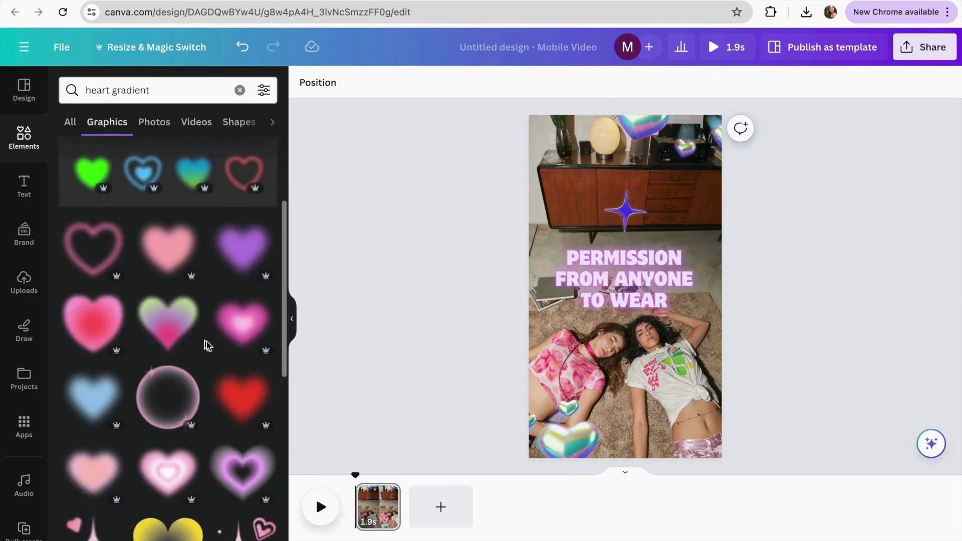
click(172, 472)
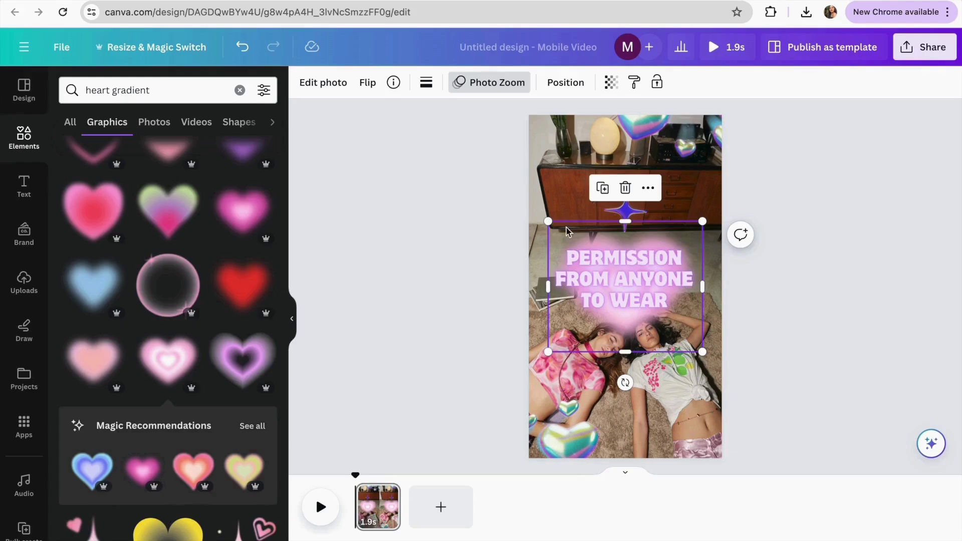
drag(535, 222, 518, 195)
drag(565, 223, 589, 248)
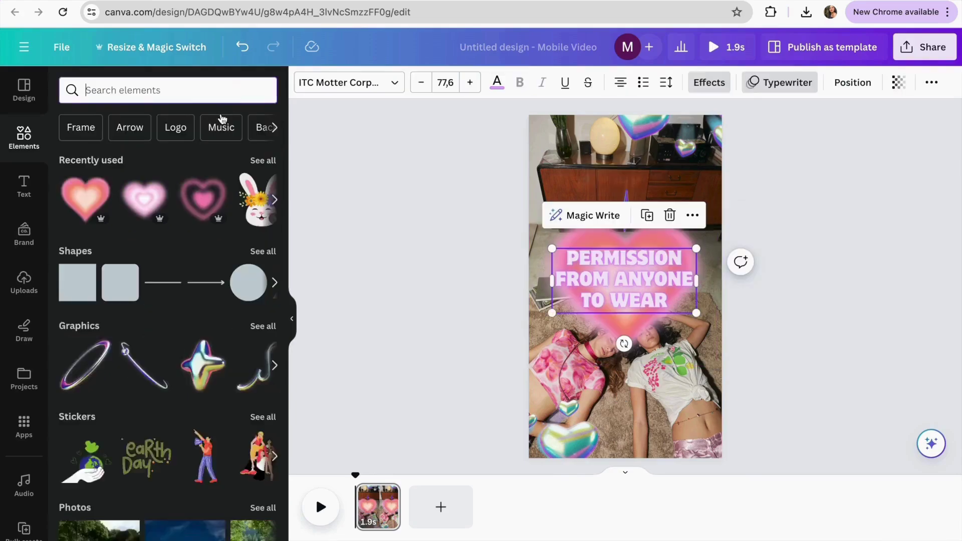
Step: Search 'sunset' and open the sea video heart Reel design
text(sunset)
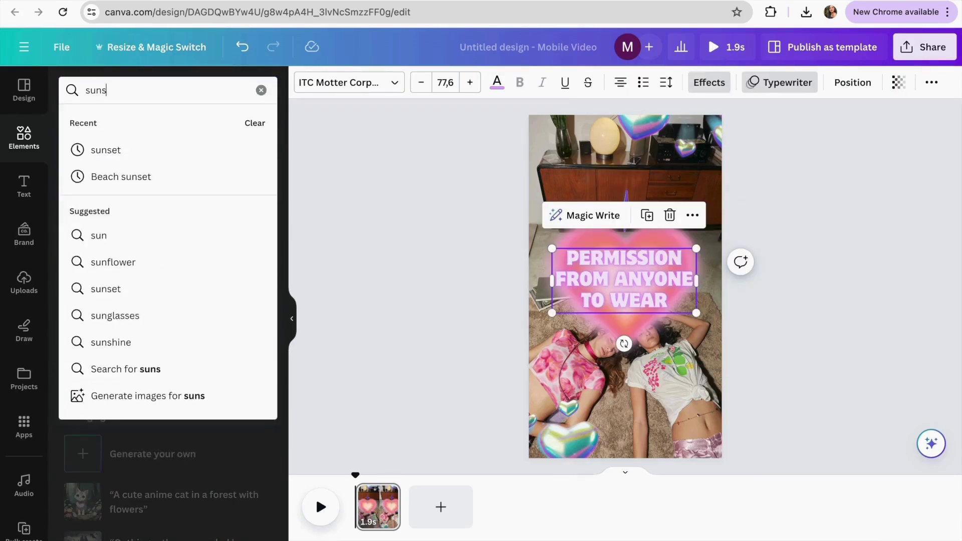
key(Return)
click(320, 506)
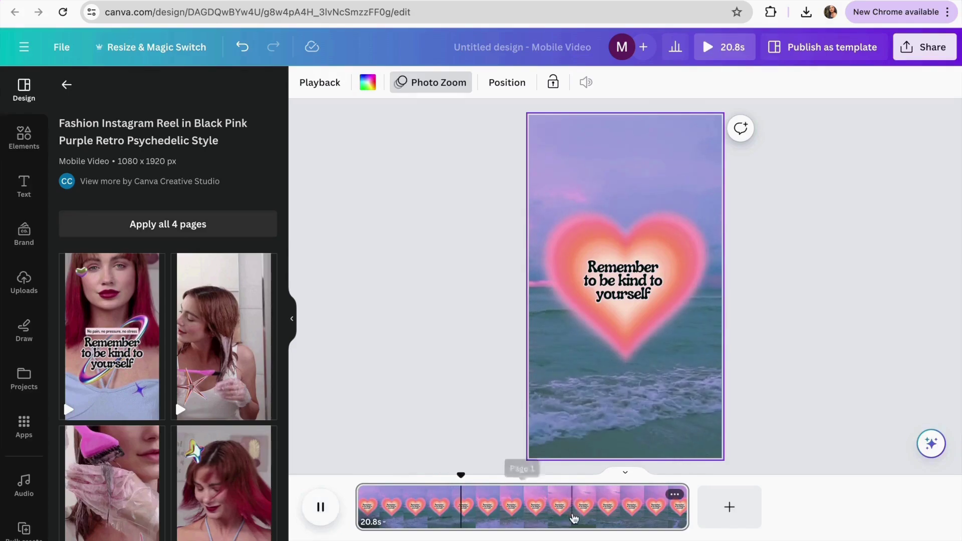
Step: Trim the sea video clip from 20.8 to 15.0 seconds
click(571, 511)
click(501, 516)
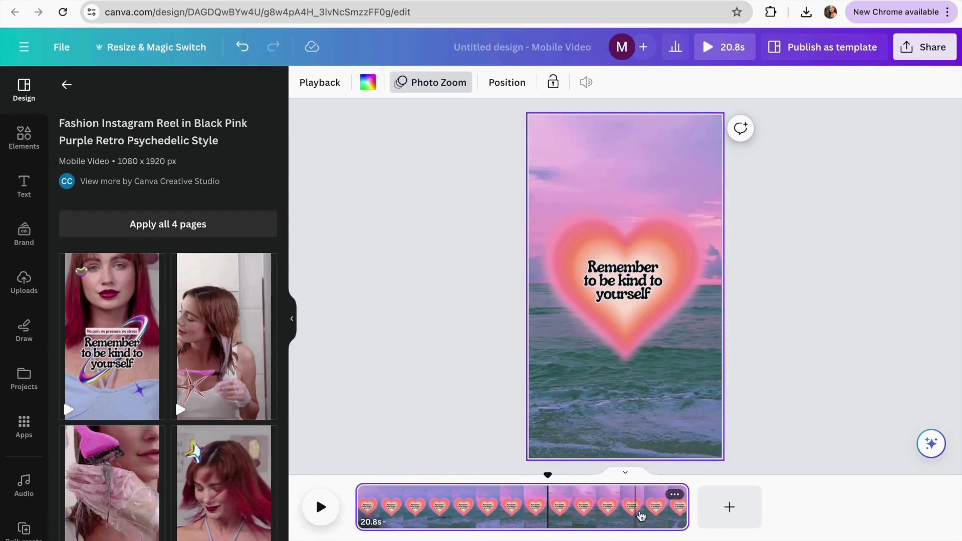
mouse_move(683, 517)
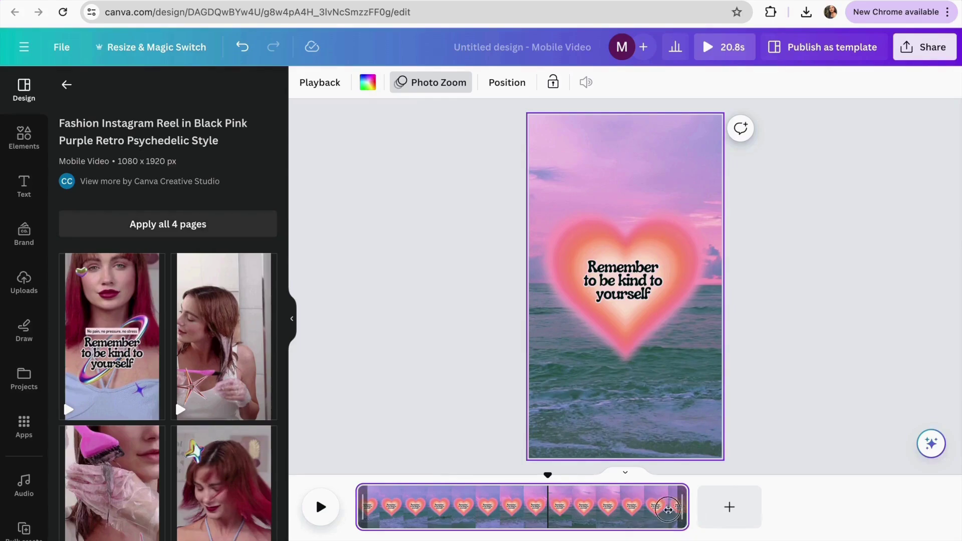
drag(668, 510, 594, 507)
click(474, 405)
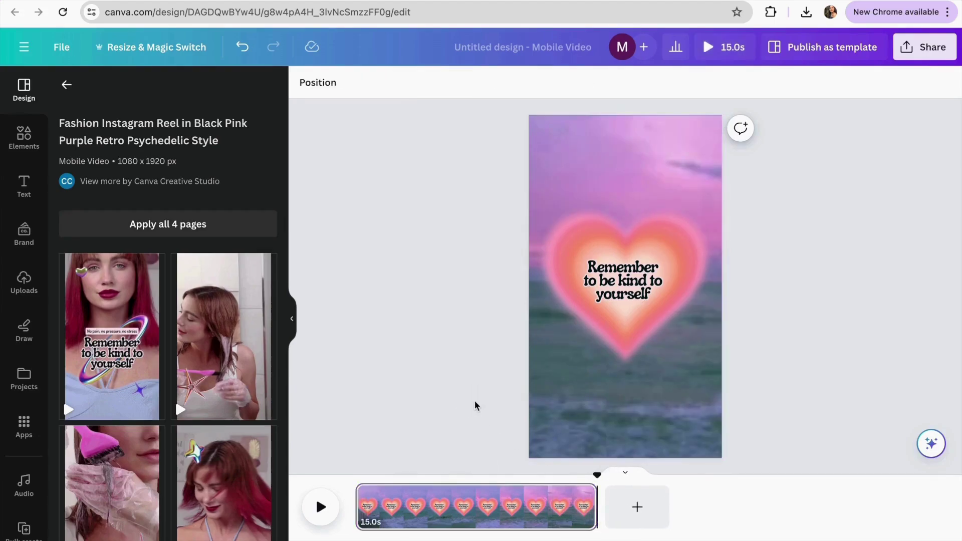
Step: Play and pause the trimmed 15-second video to preview it
click(369, 506)
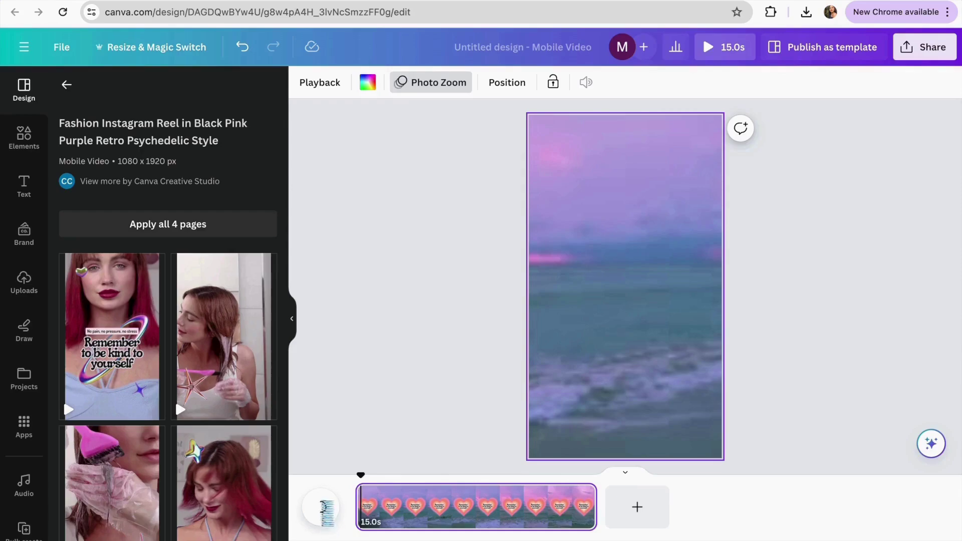
click(321, 506)
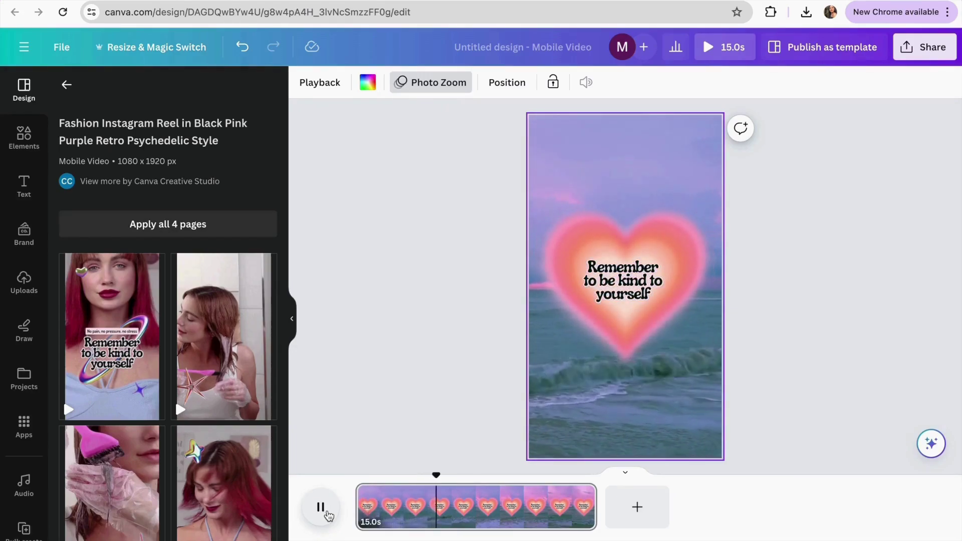
click(446, 318)
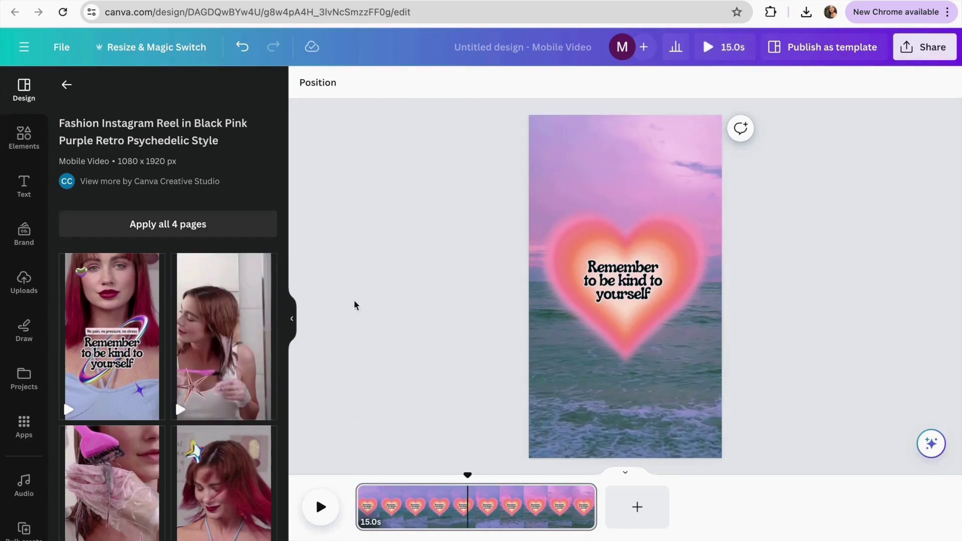
Step: Upload Reels - Hoja 1.csv from Recents as the Bulk create data source
click(24, 425)
click(30, 525)
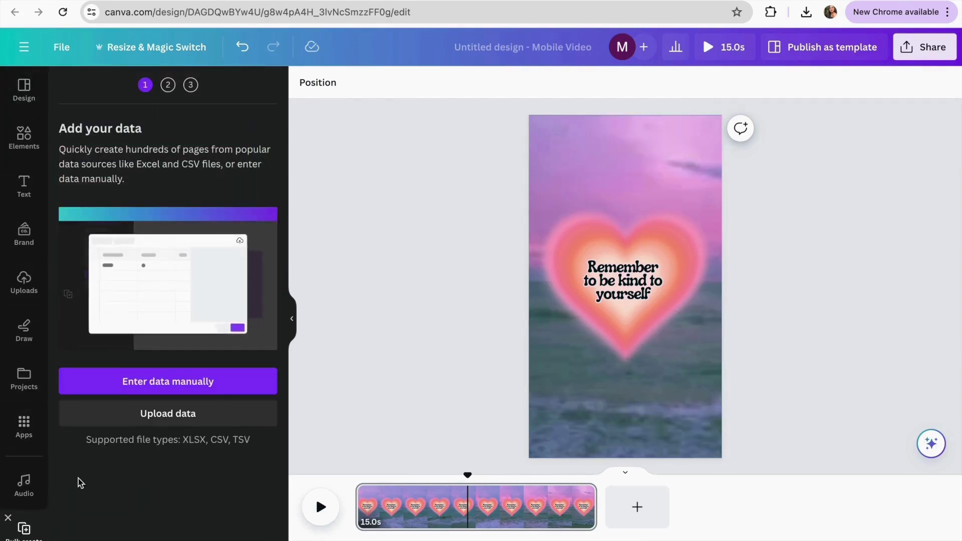
click(178, 416)
click(290, 156)
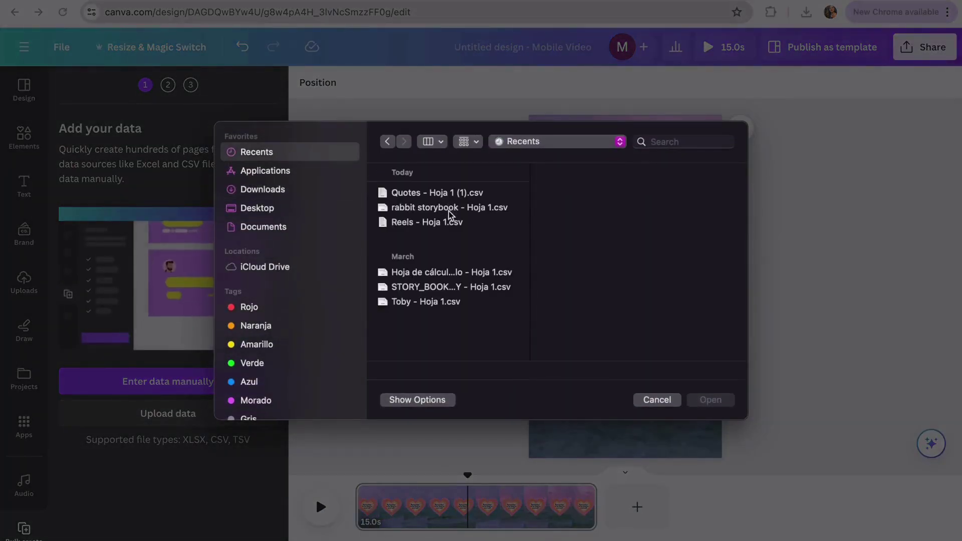
click(396, 223)
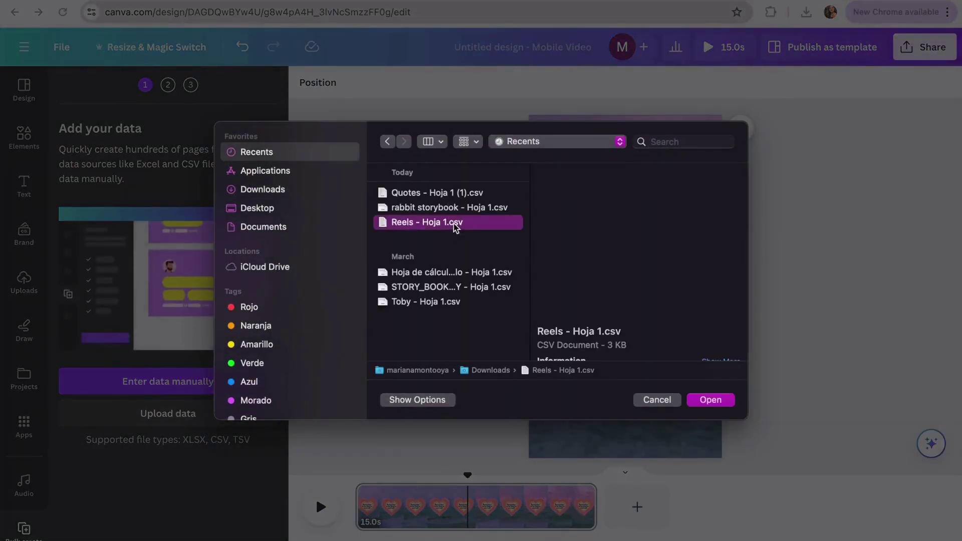
click(726, 398)
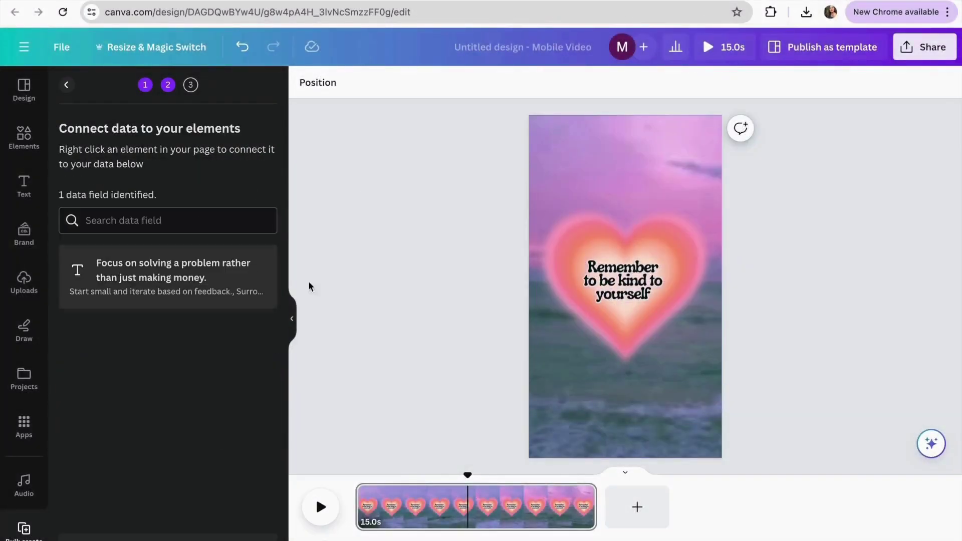
Step: Link the heart's quote text to the CSV tips field, then shrink and centre it
click(646, 266)
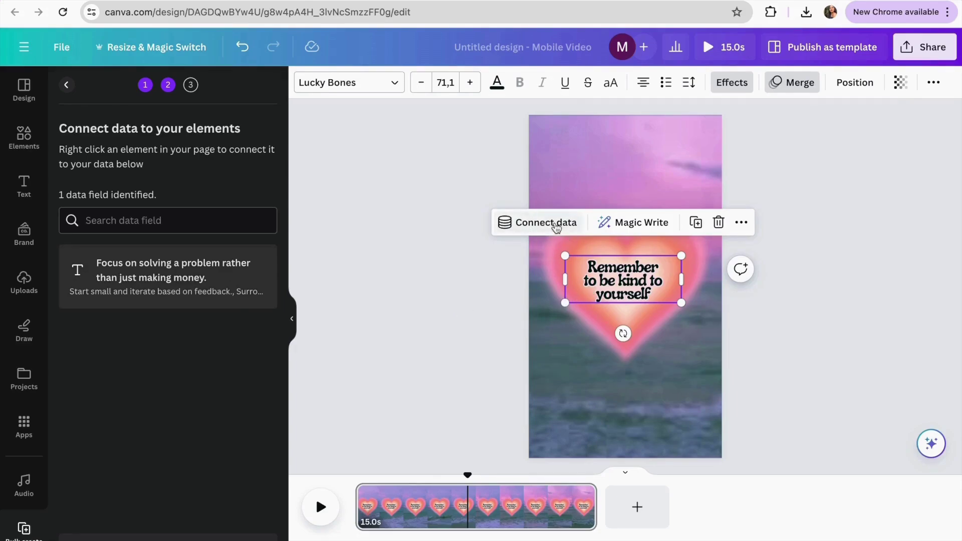
click(556, 227)
click(541, 326)
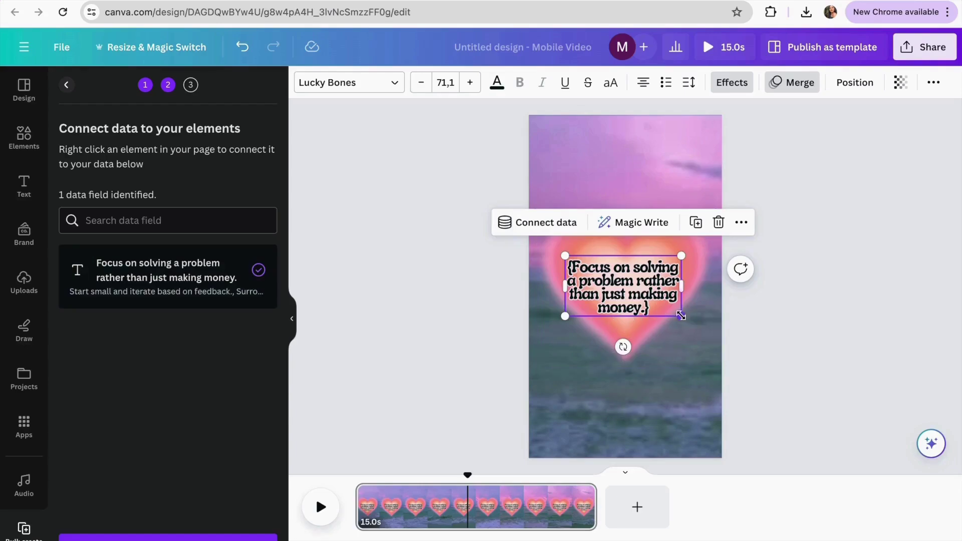
drag(681, 316, 672, 311)
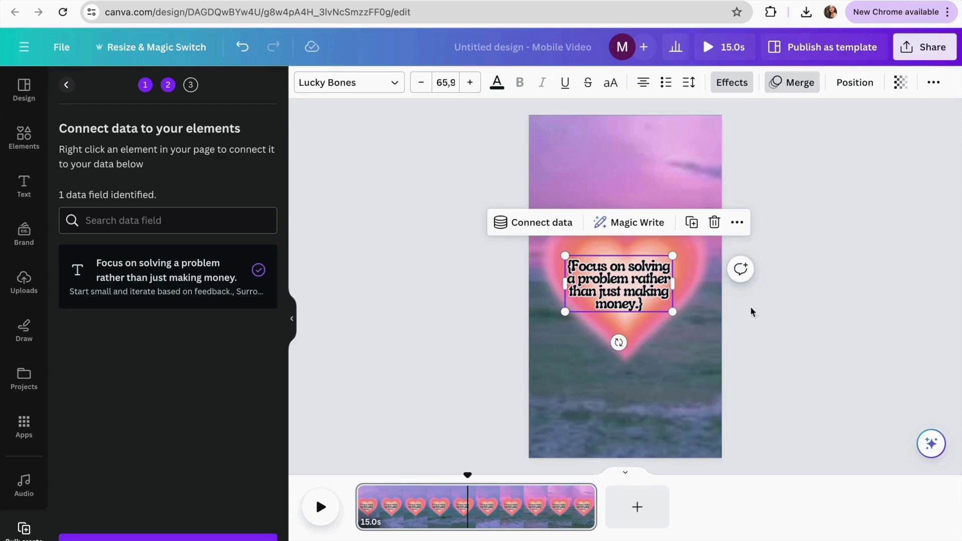
drag(626, 291, 632, 290)
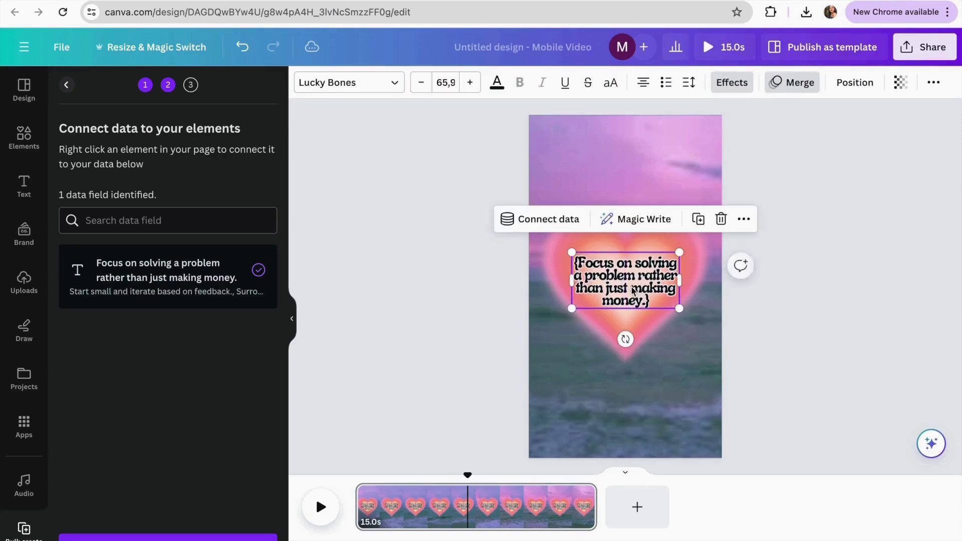
click(743, 322)
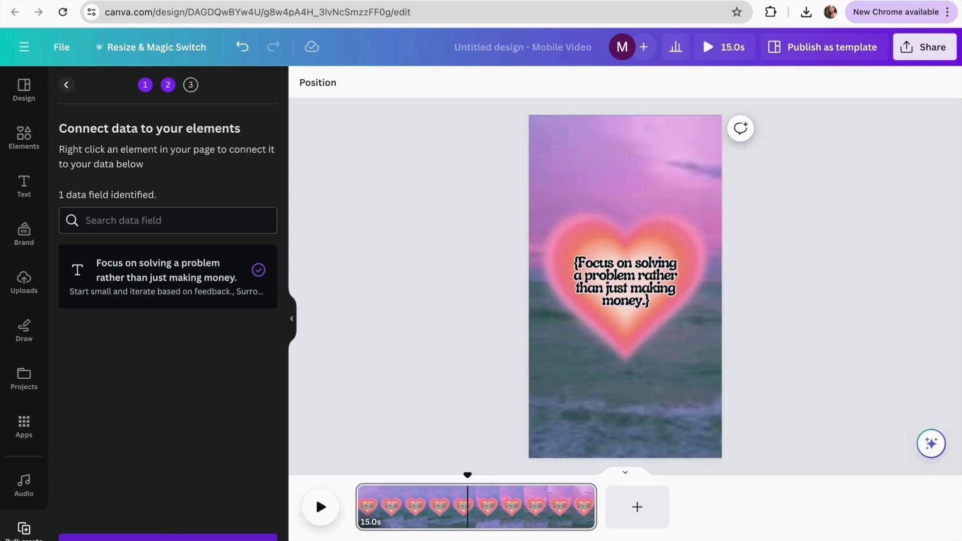
Step: Continue to Apply data and review the list of Reels CSV tips, all checked
click(168, 537)
scroll(154, 348, down, 7)
scroll(154, 348, up, 4)
scroll(154, 349, down, 10)
scroll(154, 348, up, 12)
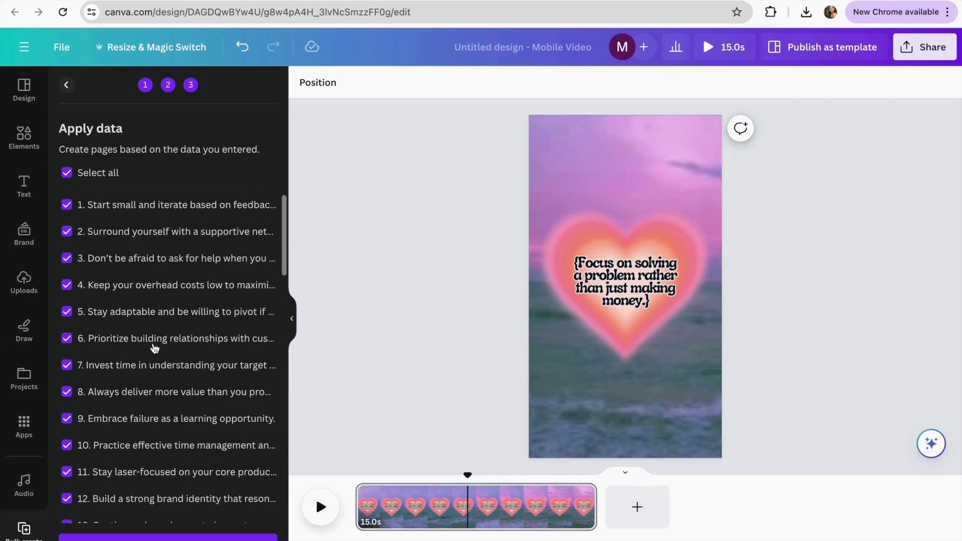